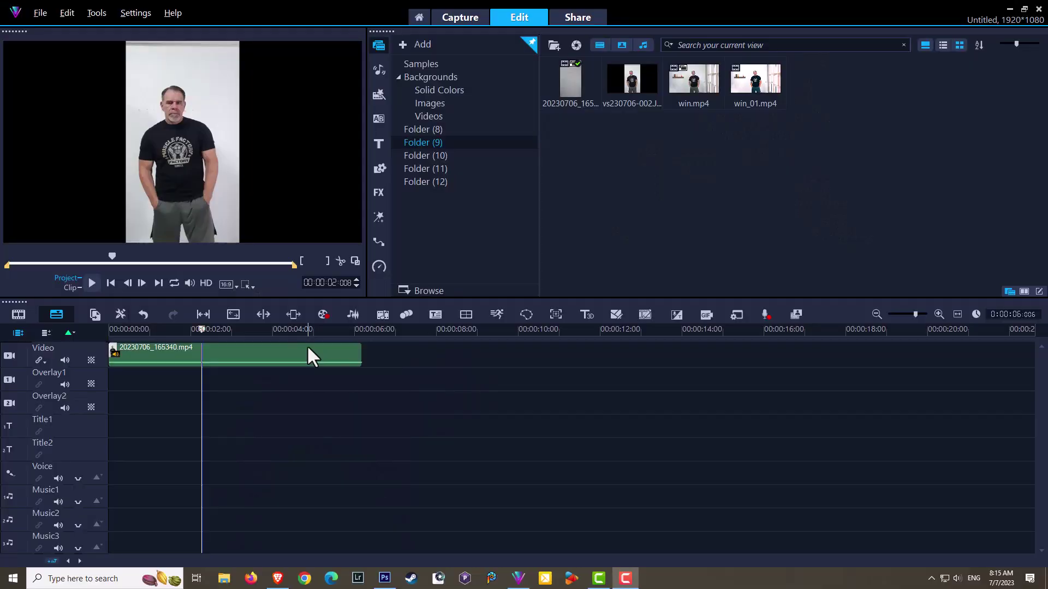
Step: Drag the playhead to about 00:00:02 in clip 20230706_165340.mp4 to choose the capture frame
{"action": "mouse_move", "coordinate": [203, 331]}
{"action": "left_mouse_down"}
{"action": "mouse_move", "coordinate": [162, 336]}
{"action": "mouse_move", "coordinate": [213, 352]}
{"action": "left_mouse_up"}
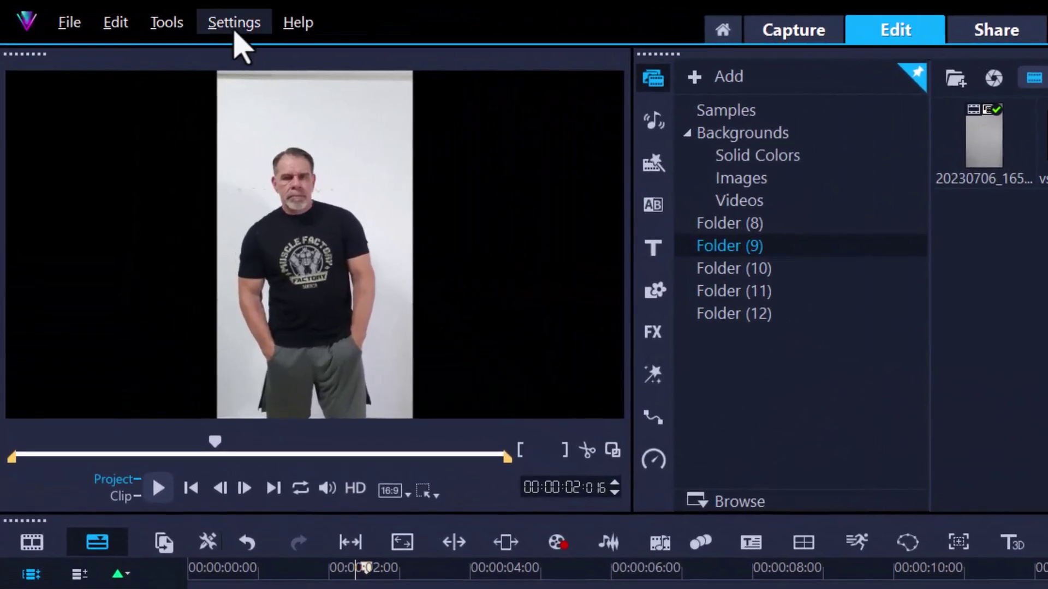
Step: Set the Capture preferences' snapshot format to JPEG at quality 100 and close Preferences
{"action": "left_click", "coordinate": [135, 13]}
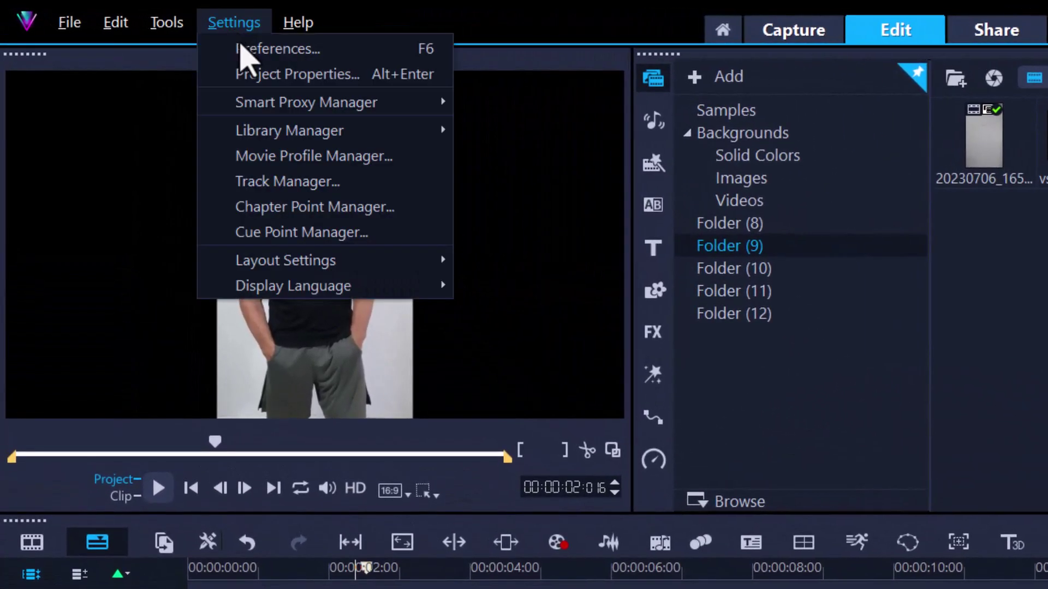
{"action": "left_click", "coordinate": [240, 48]}
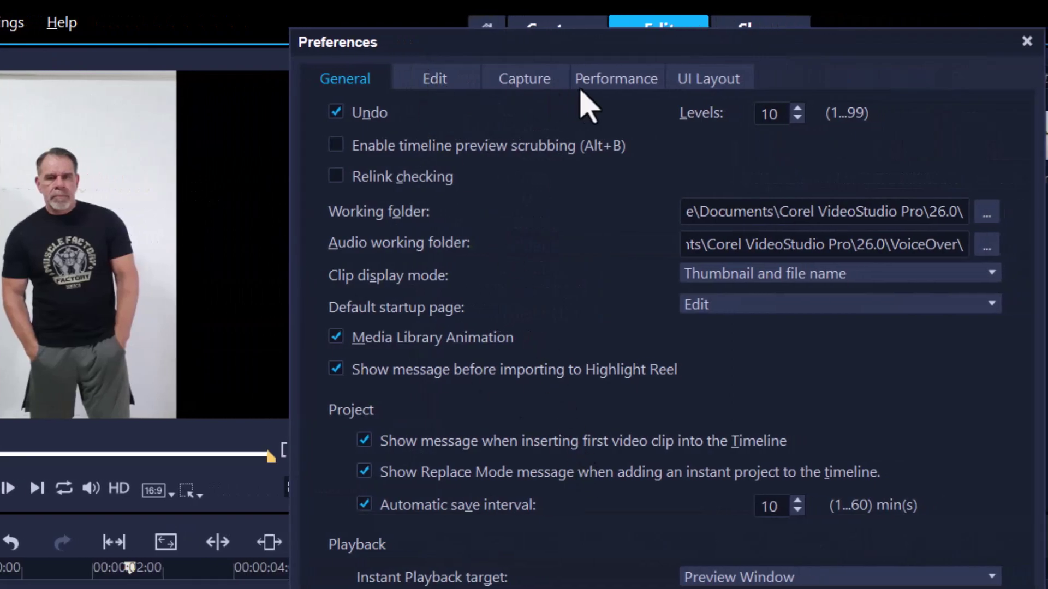
{"action": "left_click", "coordinate": [529, 81]}
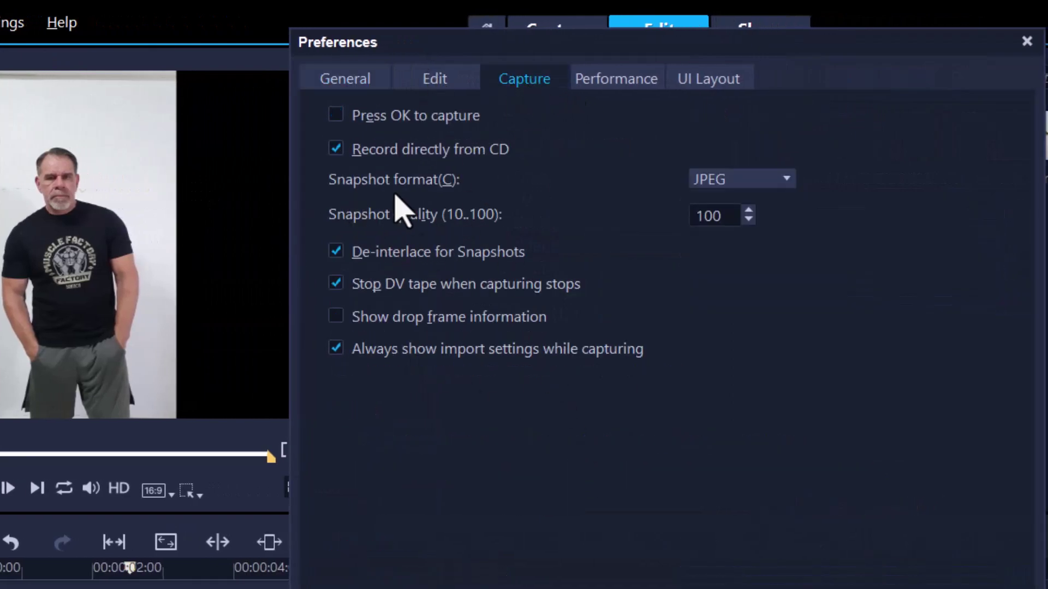
{"action": "left_click", "coordinate": [743, 180]}
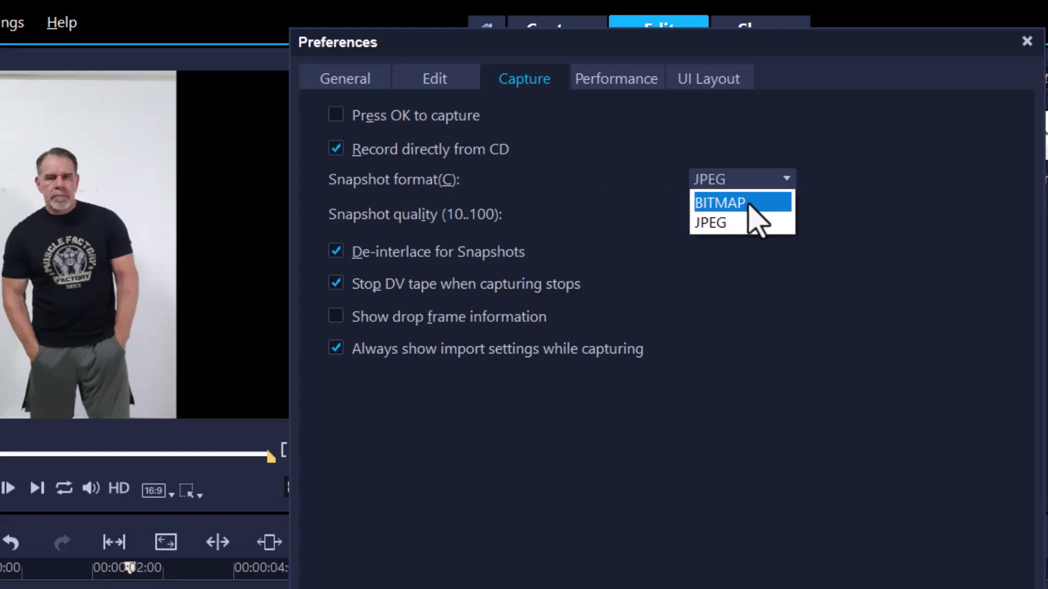
{"action": "left_click", "coordinate": [726, 223]}
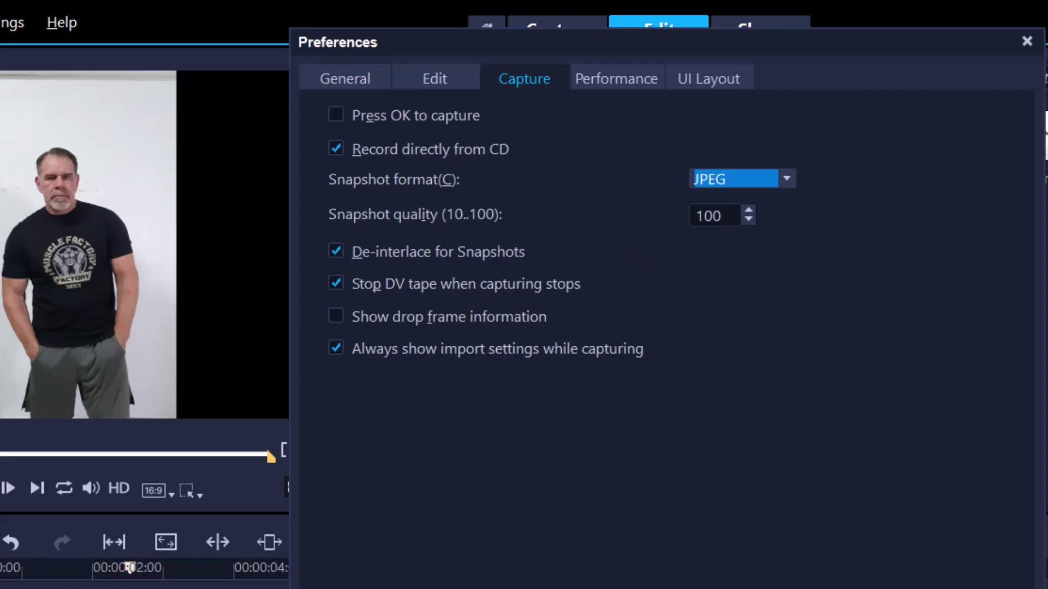
{"action": "left_click", "coordinate": [746, 588]}
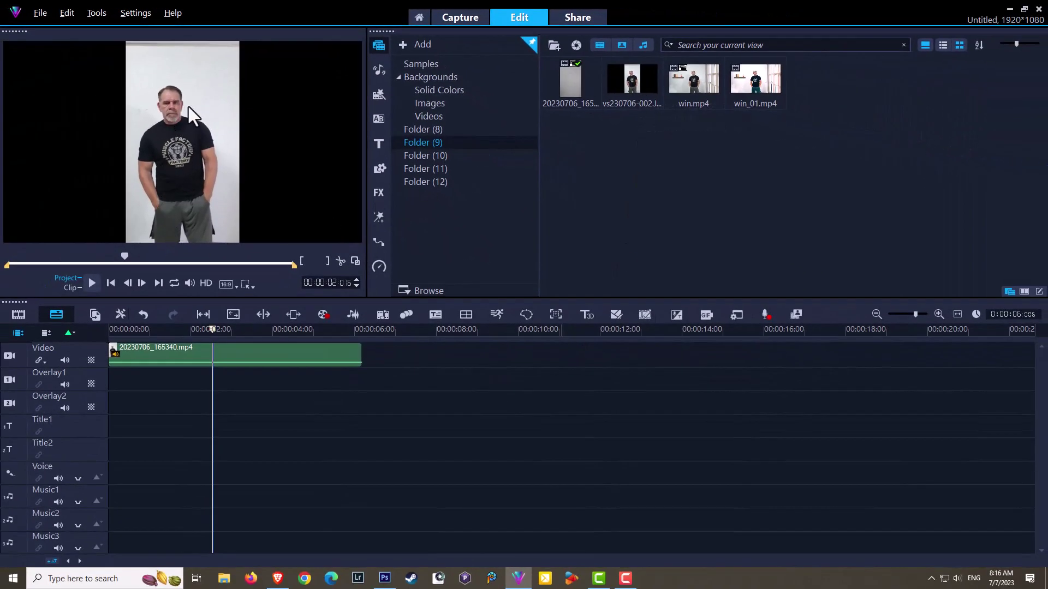
Step: Settle on the frame and save it as snapshot vs230706-002.JPG in the library, then preview it
{"action": "left_click_drag", "start_coordinate": [213, 329], "coordinate": [180, 333]}
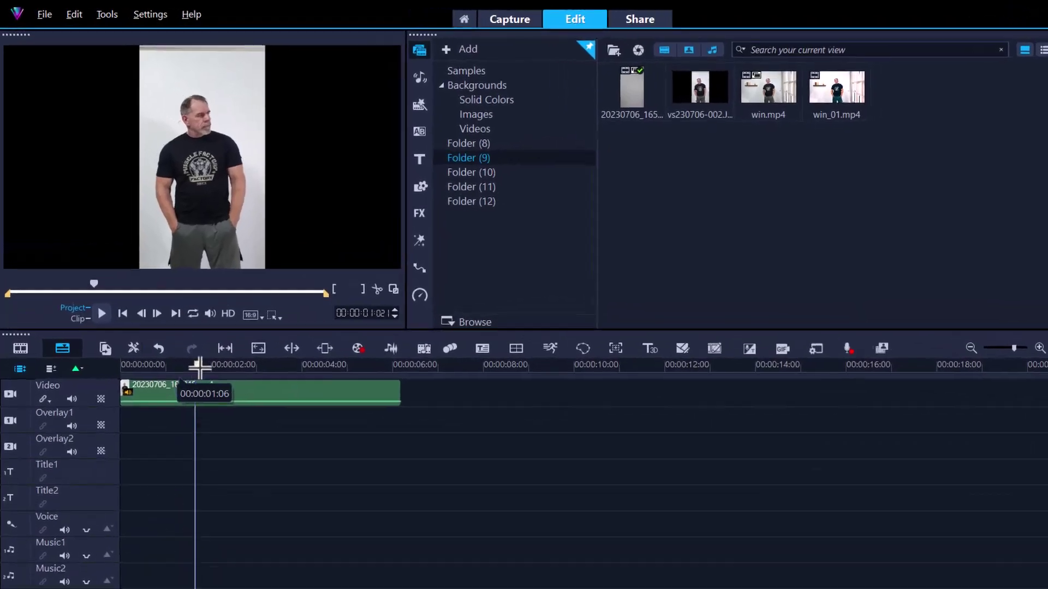
{"action": "mouse_move", "coordinate": [199, 367]}
{"action": "left_mouse_down"}
{"action": "mouse_move", "coordinate": [191, 365]}
{"action": "mouse_move", "coordinate": [203, 365]}
{"action": "left_mouse_up"}
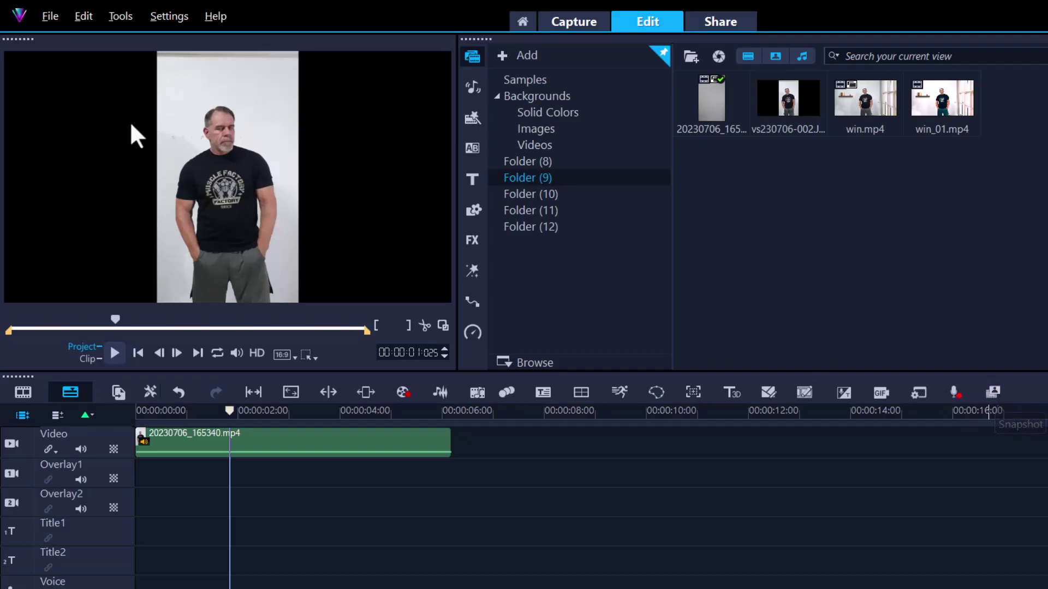
{"action": "left_click", "coordinate": [82, 17]}
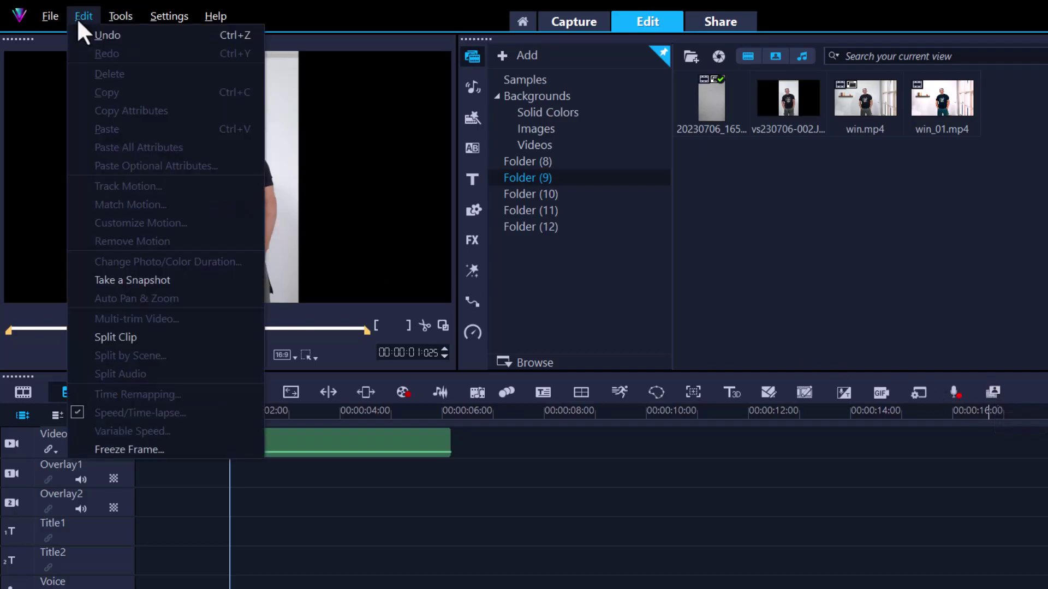
{"action": "left_click", "coordinate": [113, 279]}
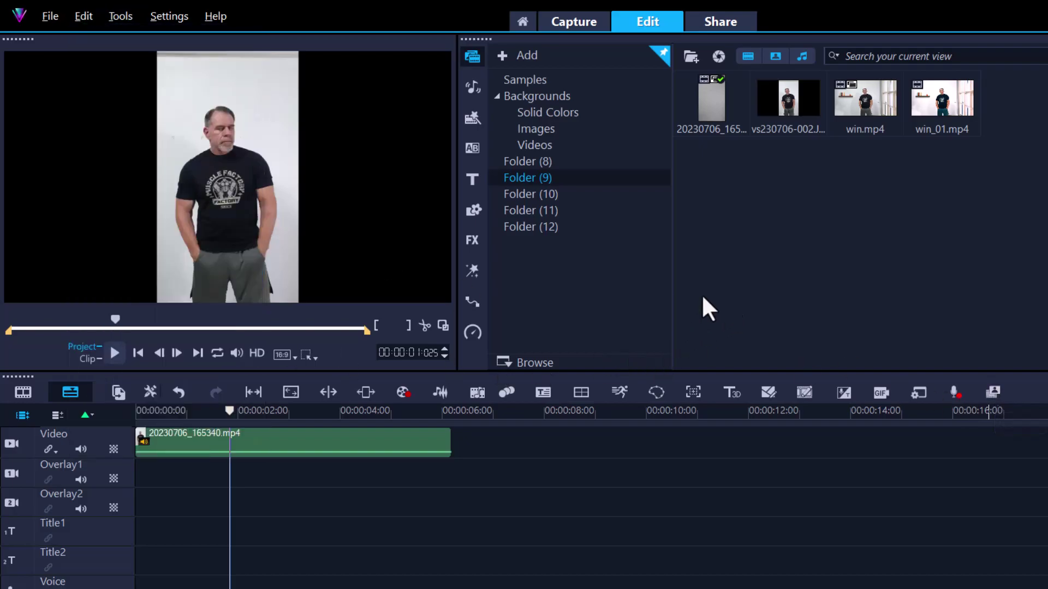
{"action": "left_click", "coordinate": [788, 98]}
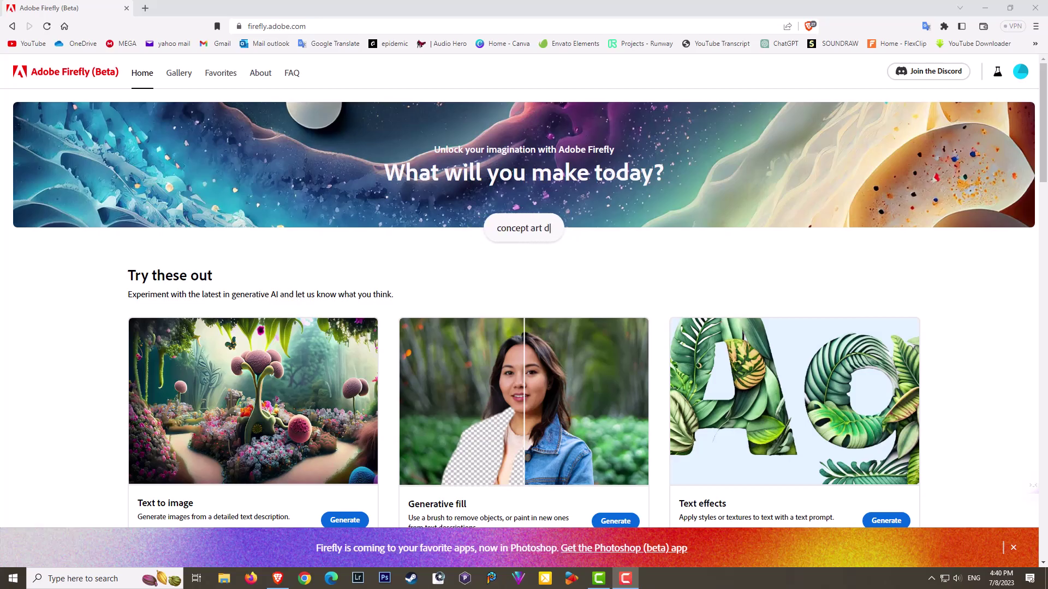
Step: Start a Generative fill project in Firefly and upload the man's snapshot image
{"action": "scroll", "coordinate": [195, 204], "scroll_direction": "down", "scroll_amount": 3}
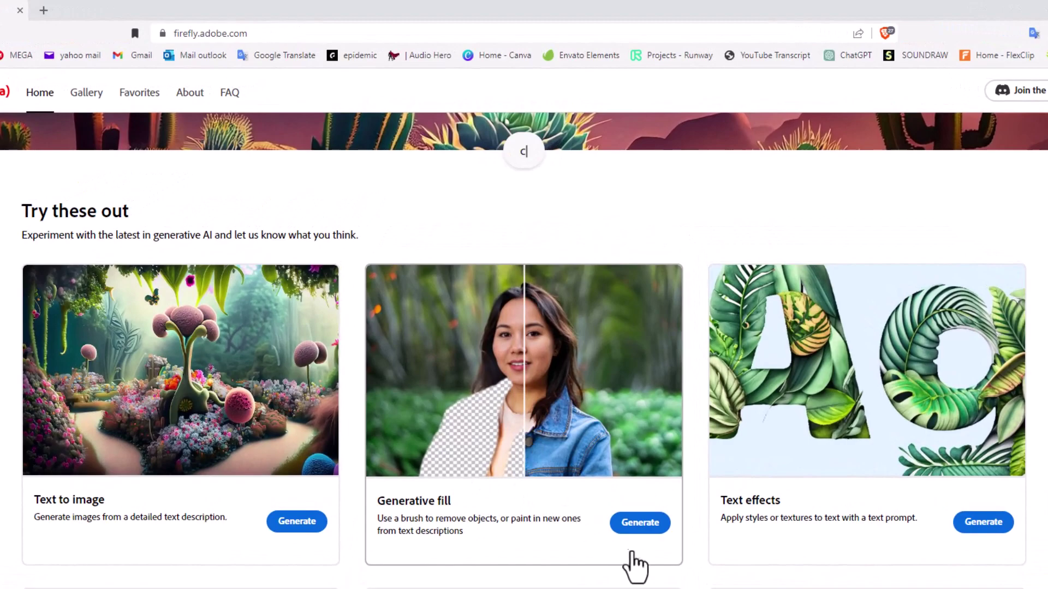
{"action": "left_click", "coordinate": [640, 523]}
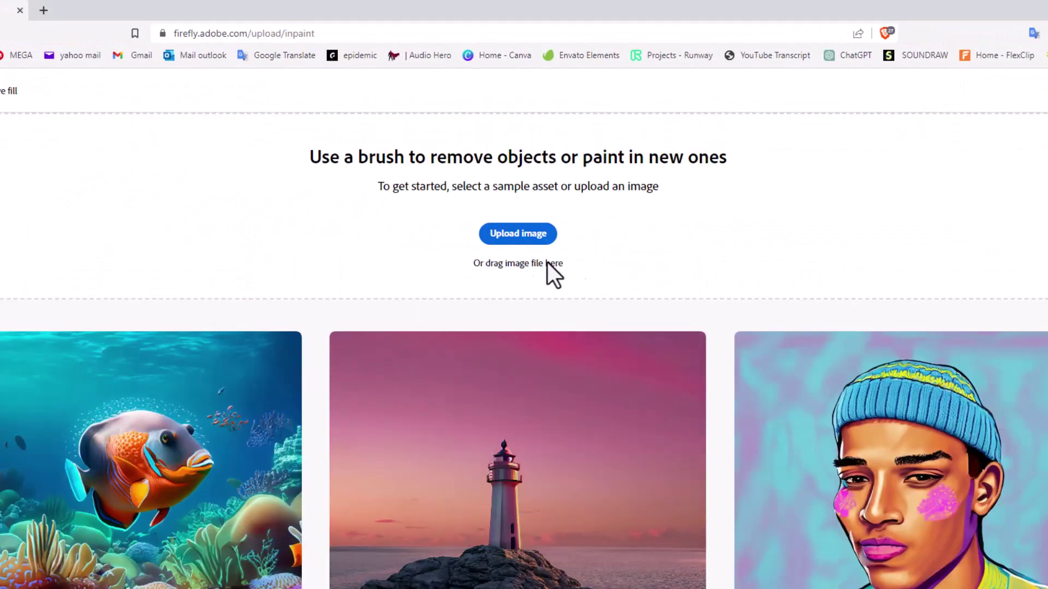
{"action": "left_click_drag", "start_coordinate": [830, 316], "coordinate": [542, 249]}
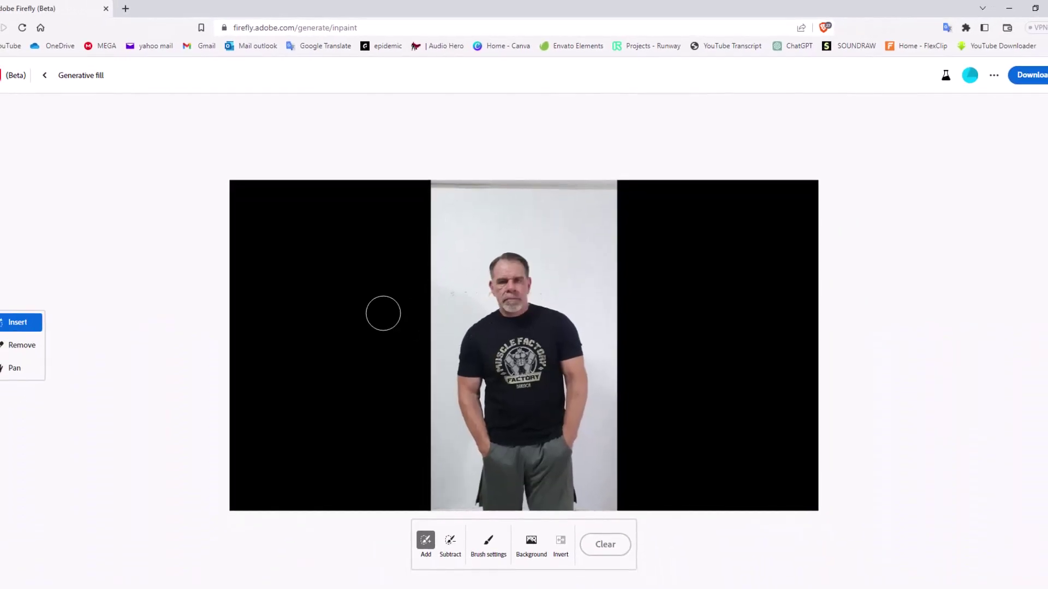
Step: Enlarge the brush and paint a mask up the right black border
{"action": "key", "text": "bracketright"}
{"action": "key", "text": "bracketright"}
{"action": "key", "text": "bracketright"}
{"action": "key", "text": "bracketright"}
{"action": "key", "text": "bracketright"}
{"action": "key", "text": "bracketright"}
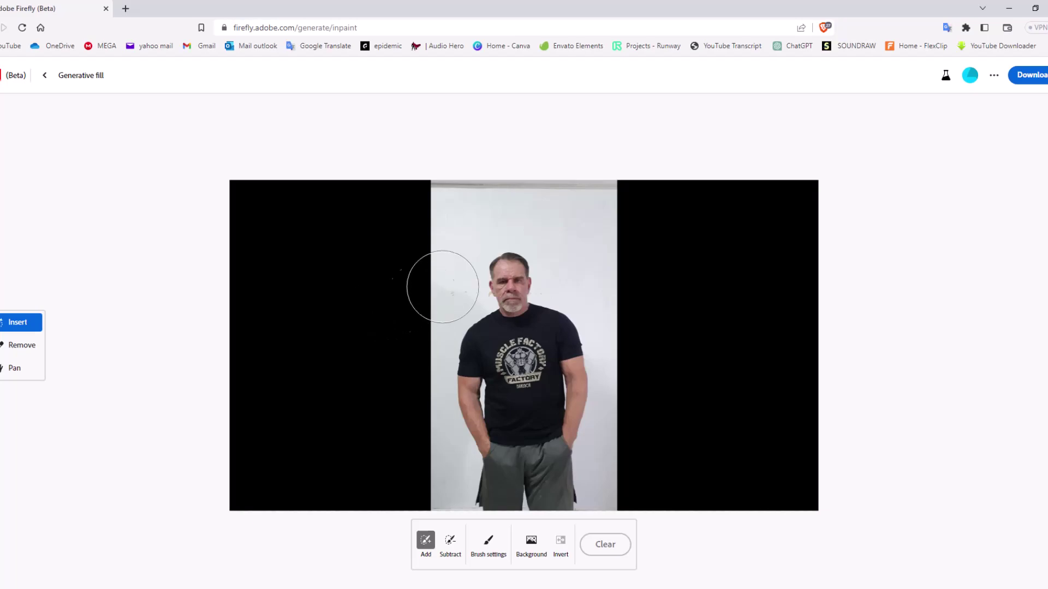
{"action": "mouse_move", "coordinate": [643, 197]}
{"action": "left_mouse_down"}
{"action": "mouse_move", "coordinate": [657, 386]}
{"action": "mouse_move", "coordinate": [644, 381]}
{"action": "left_mouse_up"}
{"action": "left_click_drag", "start_coordinate": [650, 297], "coordinate": [643, 117]}
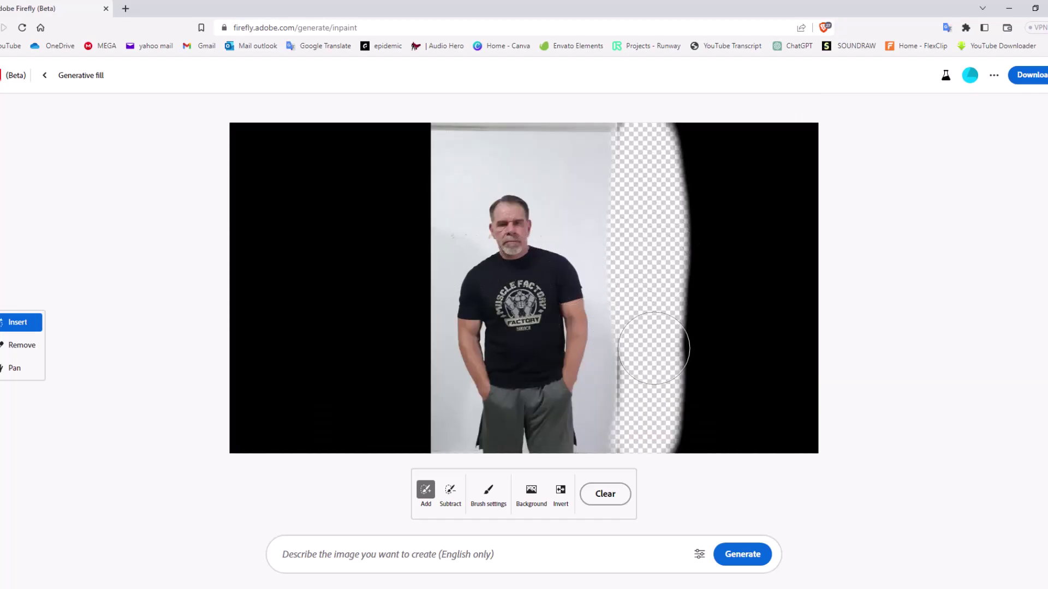
Step: Finish masking the right border and generate fills with the prompt 'wind'
{"action": "mouse_move", "coordinate": [650, 343]}
{"action": "left_mouse_down"}
{"action": "mouse_move", "coordinate": [652, 440]}
{"action": "mouse_move", "coordinate": [646, 351]}
{"action": "mouse_move", "coordinate": [649, 445]}
{"action": "mouse_move", "coordinate": [697, 449]}
{"action": "mouse_move", "coordinate": [702, 398]}
{"action": "mouse_move", "coordinate": [673, 127]}
{"action": "mouse_move", "coordinate": [792, 132]}
{"action": "mouse_move", "coordinate": [802, 137]}
{"action": "mouse_move", "coordinate": [835, 452]}
{"action": "mouse_move", "coordinate": [745, 447]}
{"action": "mouse_move", "coordinate": [749, 375]}
{"action": "mouse_move", "coordinate": [727, 157]}
{"action": "mouse_move", "coordinate": [756, 241]}
{"action": "mouse_move", "coordinate": [766, 428]}
{"action": "mouse_move", "coordinate": [725, 279]}
{"action": "mouse_move", "coordinate": [684, 295]}
{"action": "left_mouse_up"}
{"action": "left_click", "coordinate": [405, 554]}
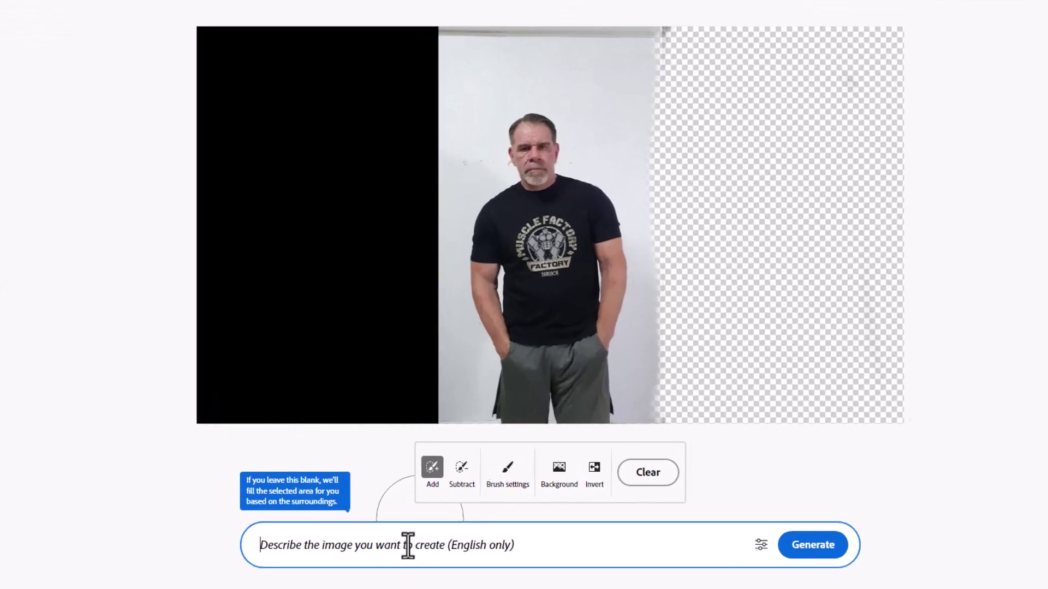
{"action": "type", "text": "window"}
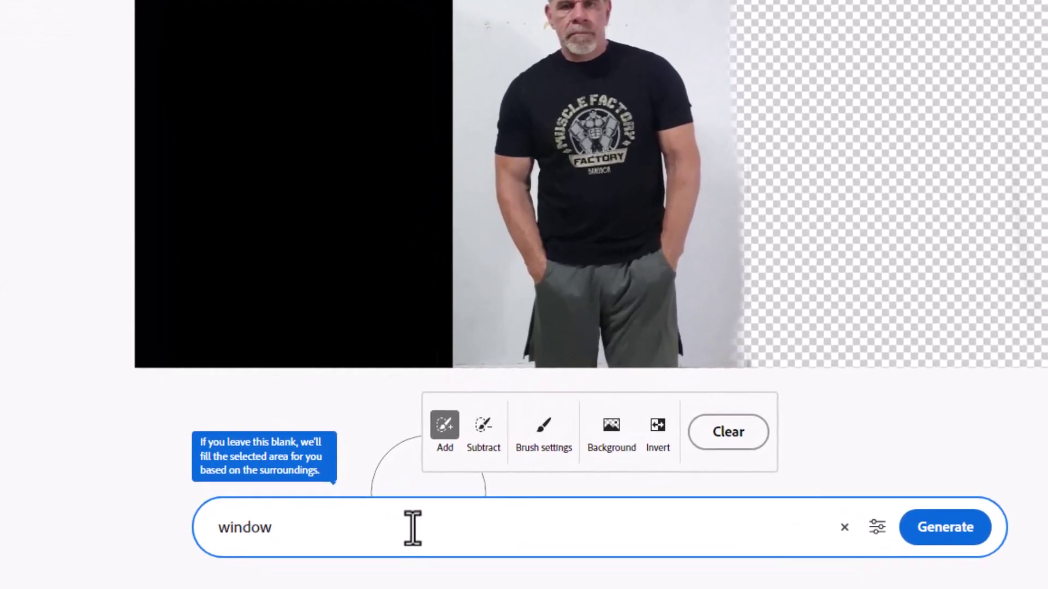
{"action": "left_click", "coordinate": [922, 528]}
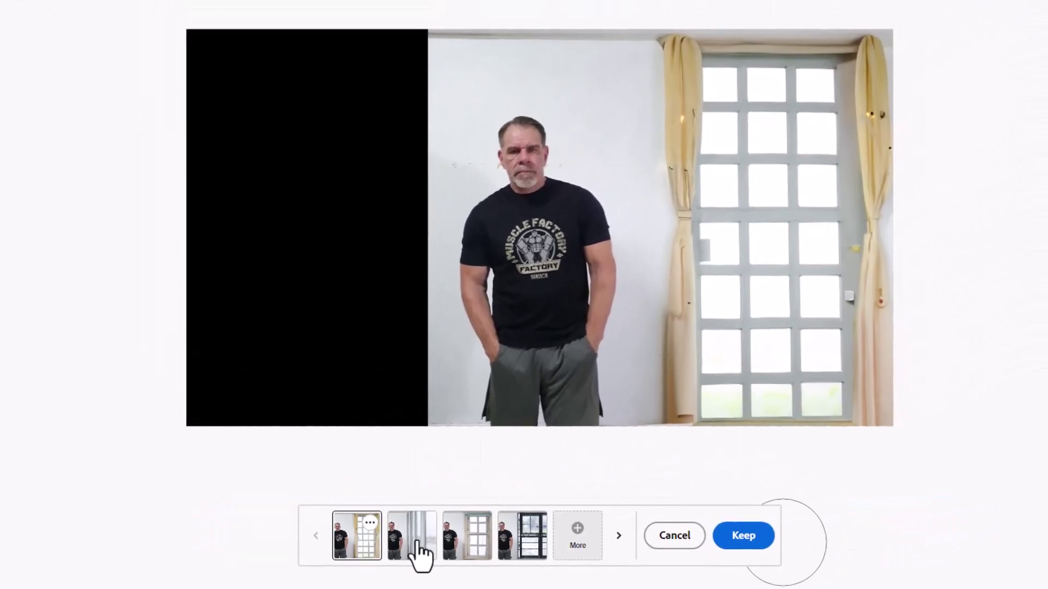
Step: Compare the window variations, generate more, and keep the chosen window-and-curtain fill
{"action": "left_click", "coordinate": [417, 551]}
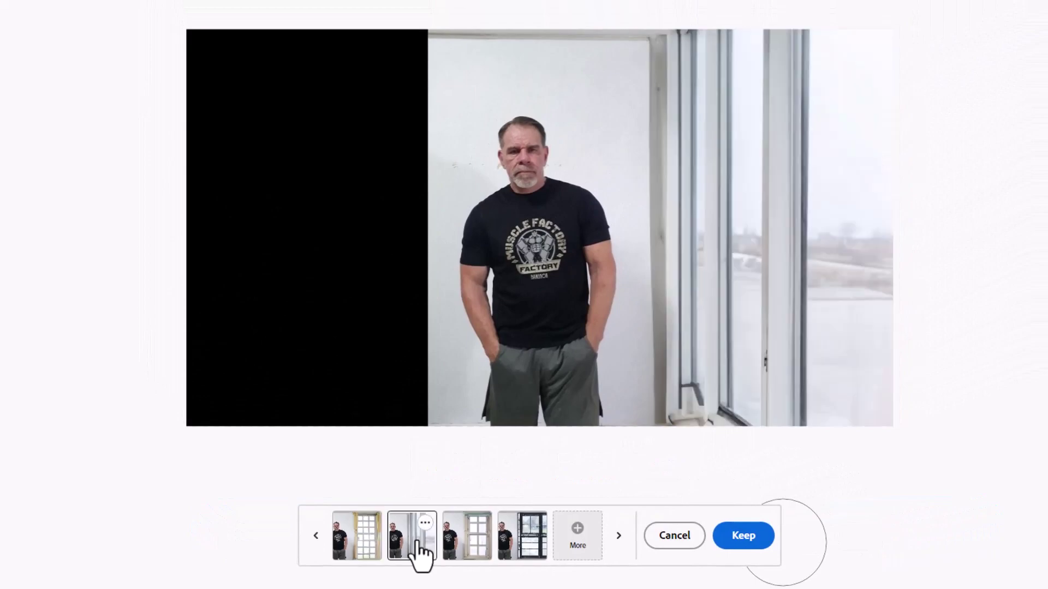
{"action": "left_click", "coordinate": [466, 548]}
{"action": "left_click", "coordinate": [532, 548]}
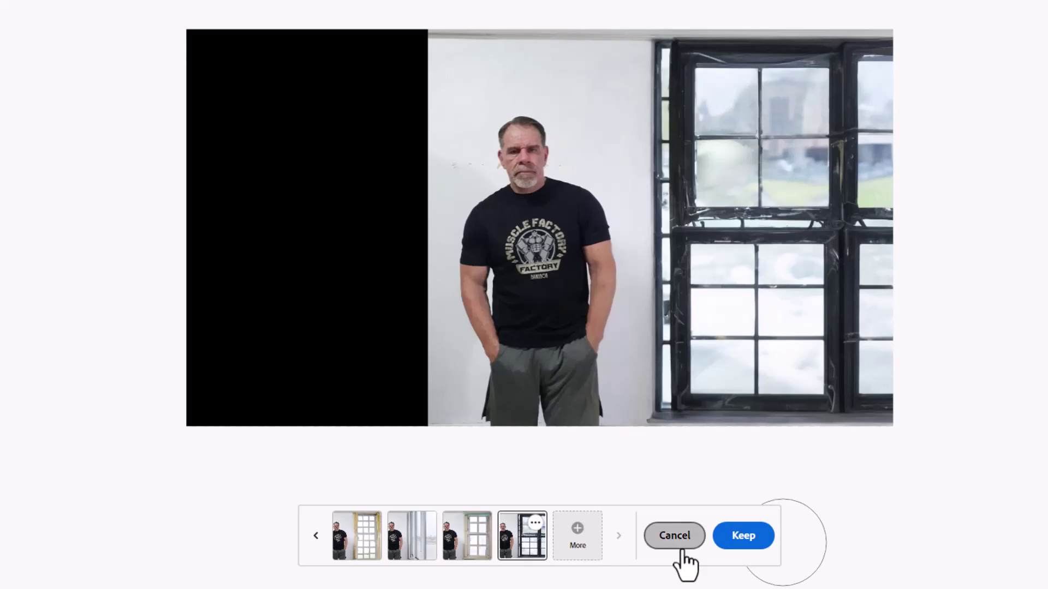
{"action": "left_click", "coordinate": [580, 539]}
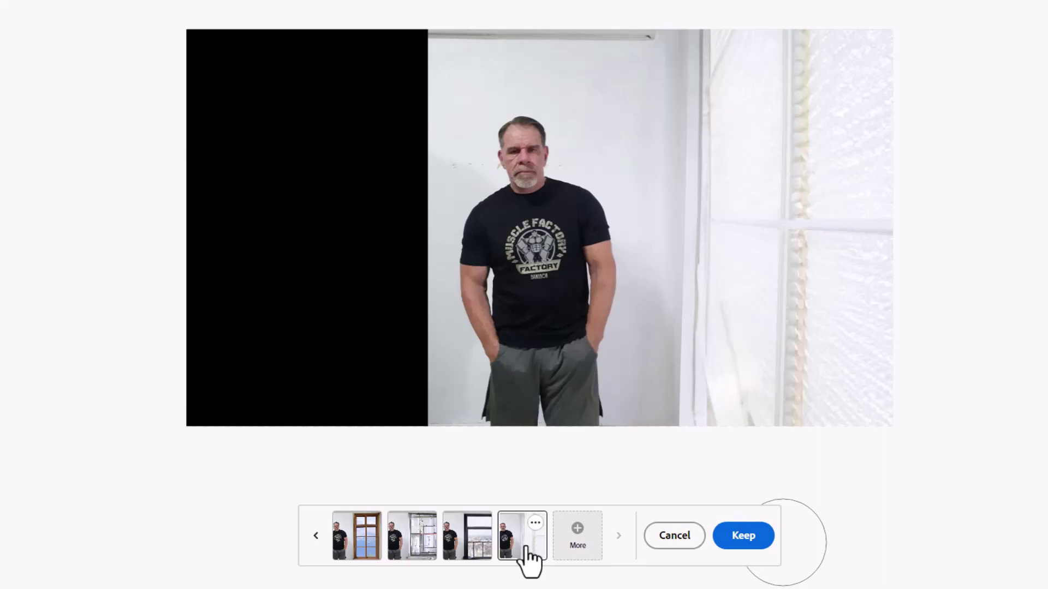
{"action": "left_click", "coordinate": [734, 535]}
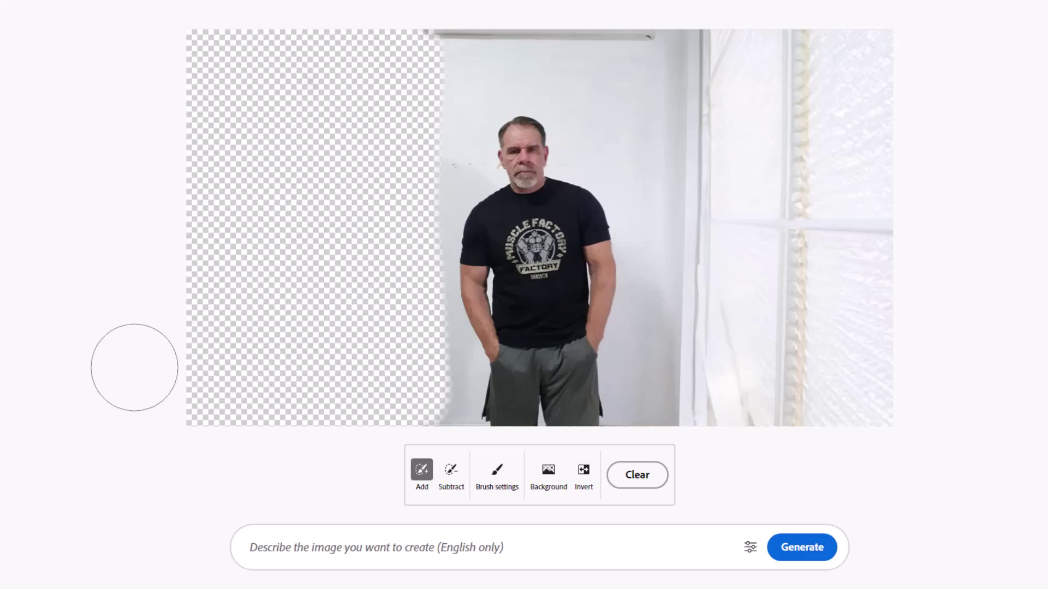
Step: Fill the masked left border with a plain white wall using an empty prompt, and keep it
{"action": "left_click", "coordinate": [806, 552]}
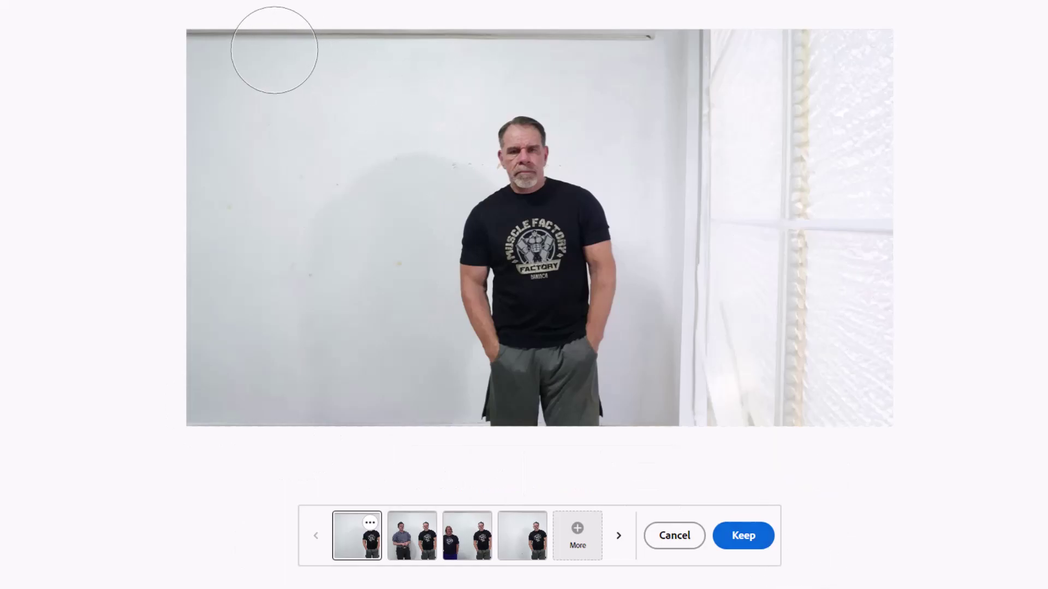
{"action": "key", "text": "bracketleft"}
{"action": "key", "text": "bracketleft"}
{"action": "key", "text": "bracketleft"}
{"action": "key", "text": "bracketleft"}
{"action": "left_click", "coordinate": [740, 540]}
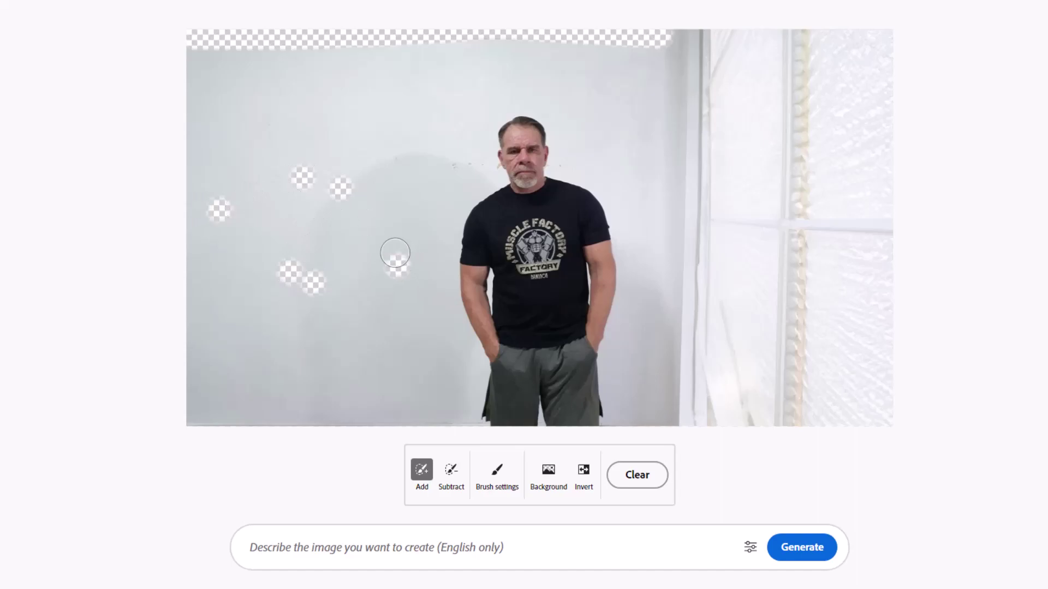
Step: Mask another wall spot and regenerate the top strip and spots with an empty prompt
{"action": "left_click", "coordinate": [391, 162]}
{"action": "left_click", "coordinate": [801, 547]}
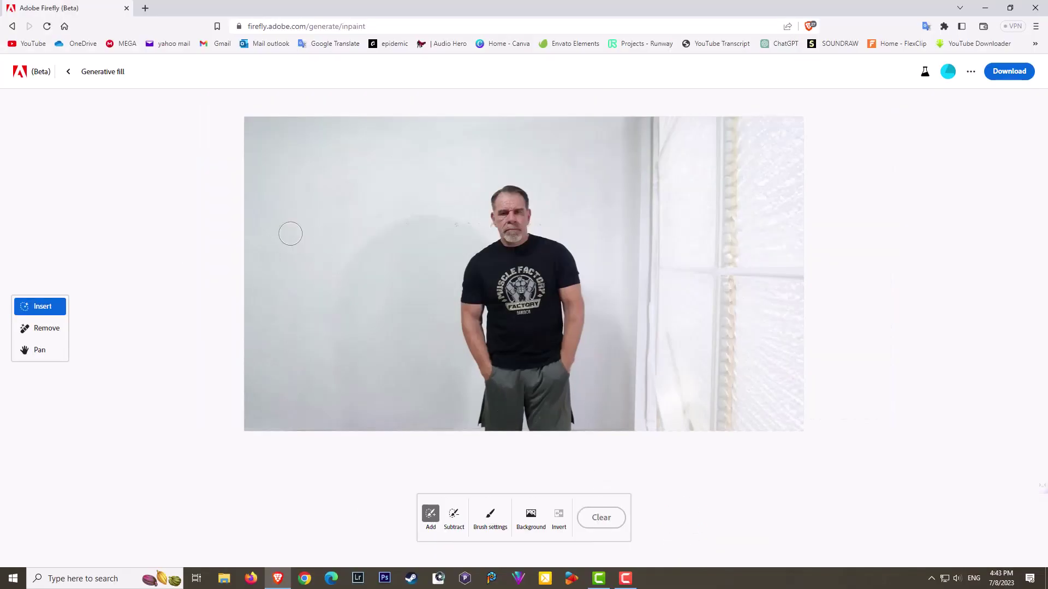
Step: Mask wall left of the man, generate 'book shelve' fills, and keep the red-book shelf
{"action": "left_click_drag", "start_coordinate": [290, 231], "coordinate": [407, 235]}
{"action": "left_click", "coordinate": [335, 526]}
{"action": "type", "text": "book shelve"}
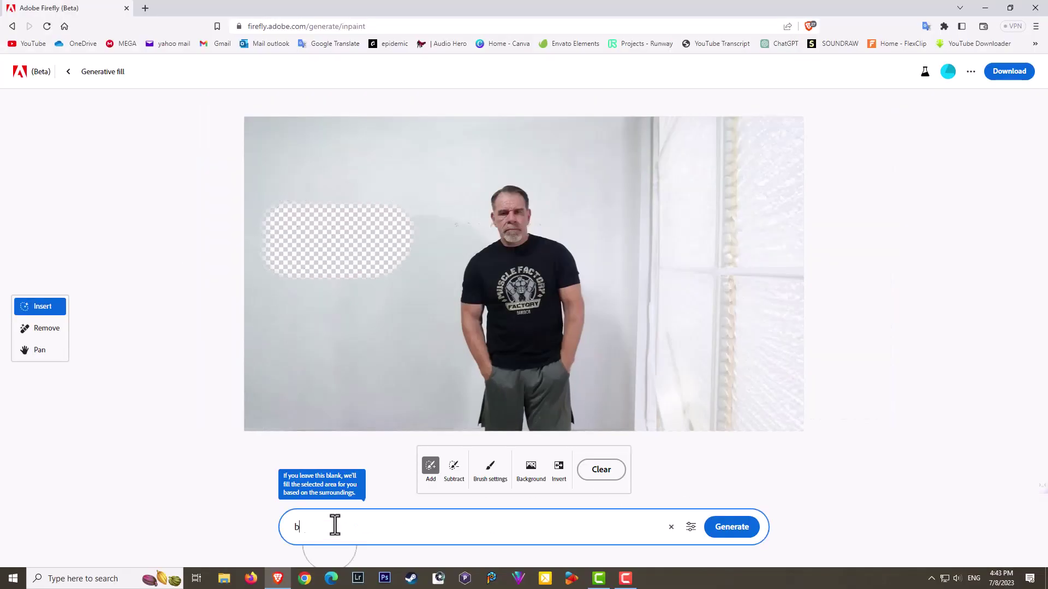
{"action": "left_click", "coordinate": [720, 530]}
{"action": "left_click", "coordinate": [417, 519]}
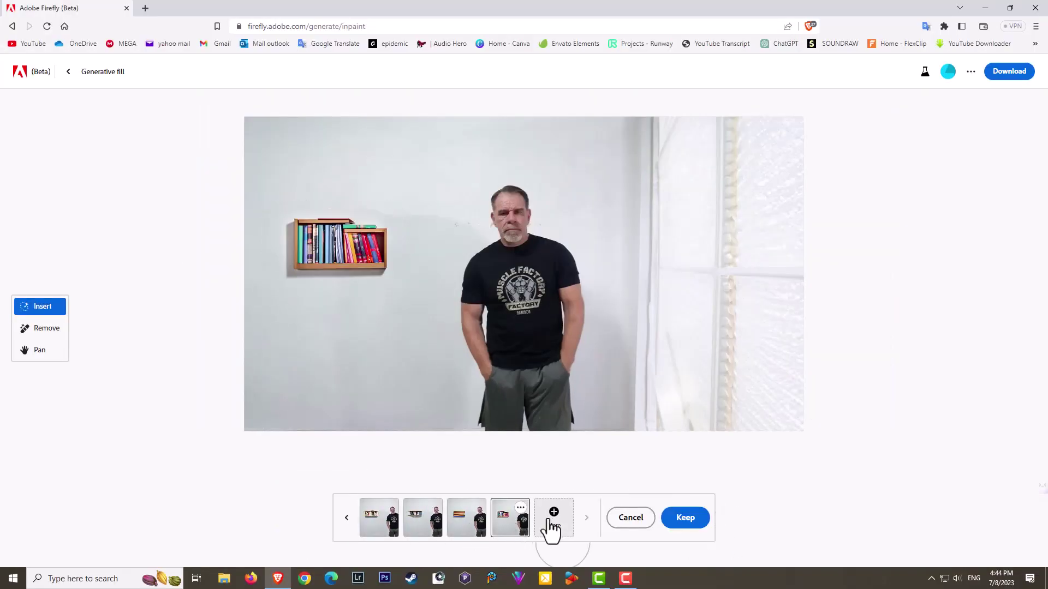
{"action": "left_click", "coordinate": [553, 519]}
{"action": "left_click", "coordinate": [434, 525]}
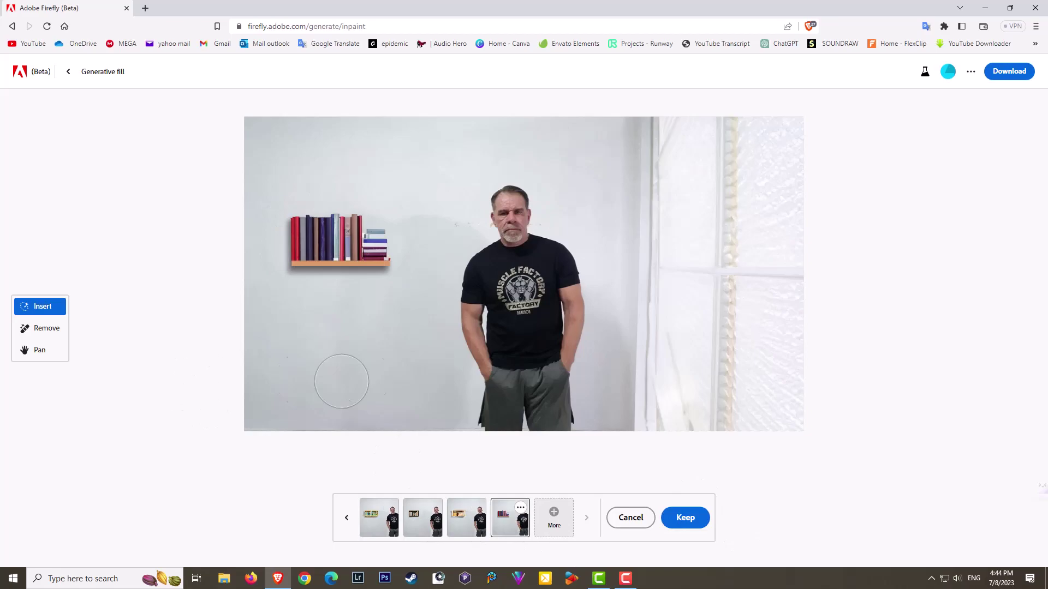
{"action": "left_click", "coordinate": [687, 518]}
Step: Mask a spot right of the man and generate a light switch with prompt 'light stitch'
{"action": "left_click", "coordinate": [614, 279]}
{"action": "left_click", "coordinate": [438, 528]}
{"action": "type", "text": "light stitch"}
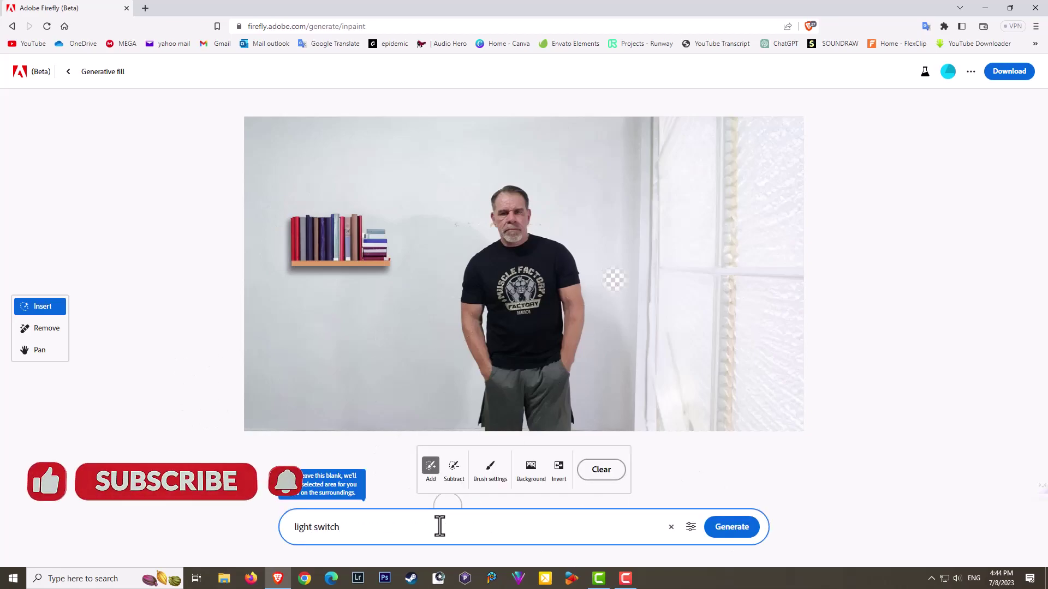
{"action": "left_click", "coordinate": [732, 527]}
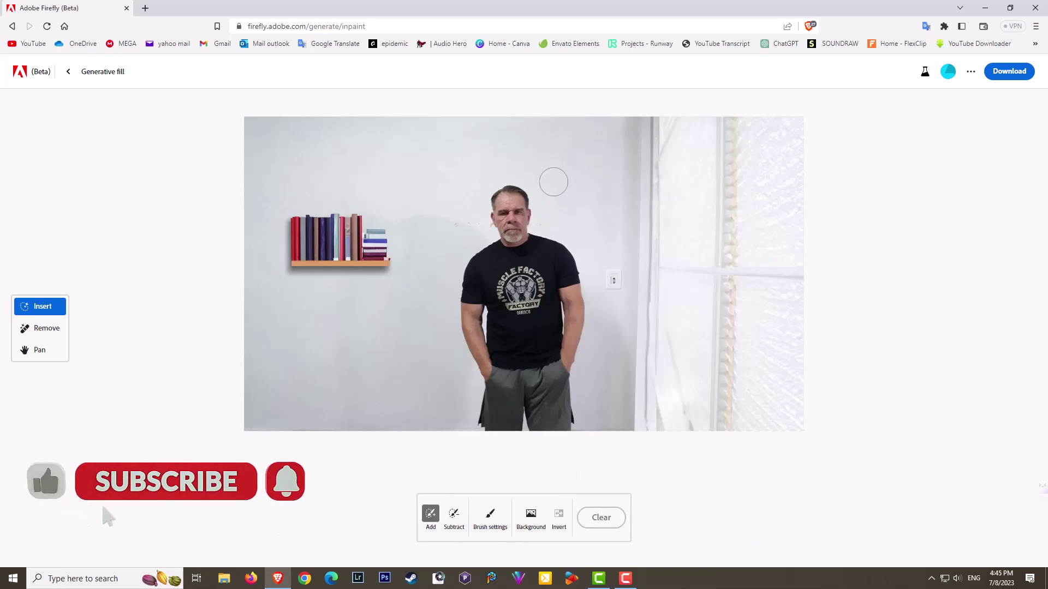
Step: Mask the lower left, generate 'plant' fills, and keep the third plant variation
{"action": "left_click_drag", "start_coordinate": [363, 322], "coordinate": [366, 423]}
{"action": "key", "text": "ctrl+a"}
{"action": "type", "text": "plant"}
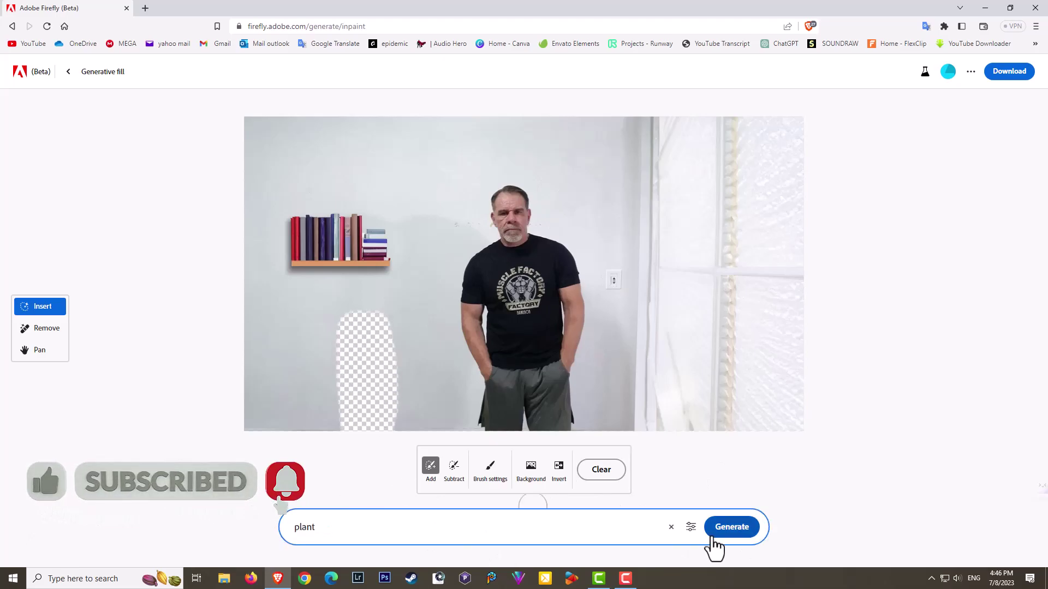
{"action": "left_click", "coordinate": [715, 546]}
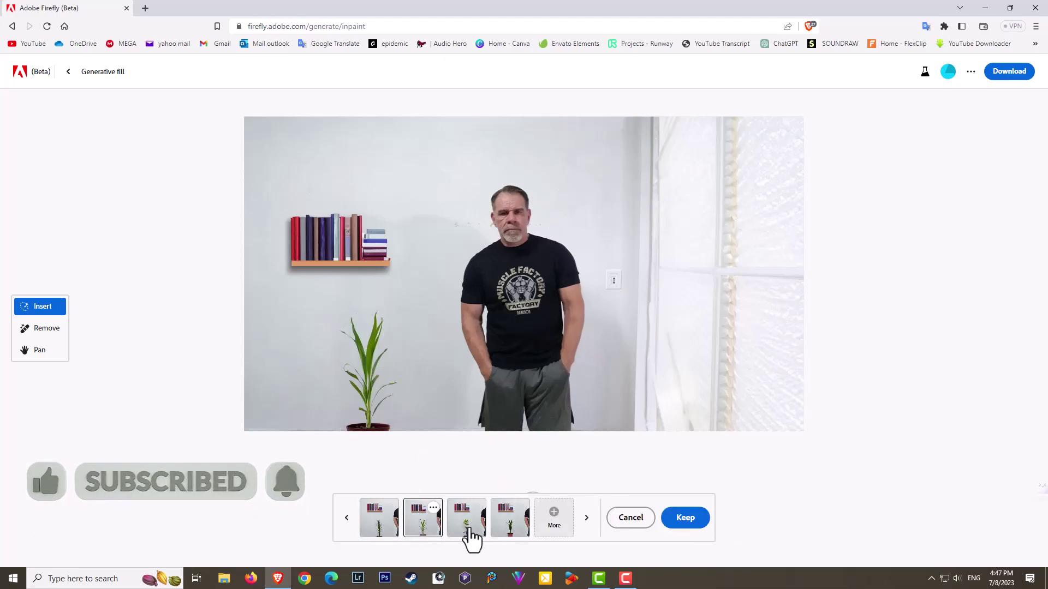
{"action": "left_click", "coordinate": [466, 527]}
{"action": "left_click", "coordinate": [682, 517]}
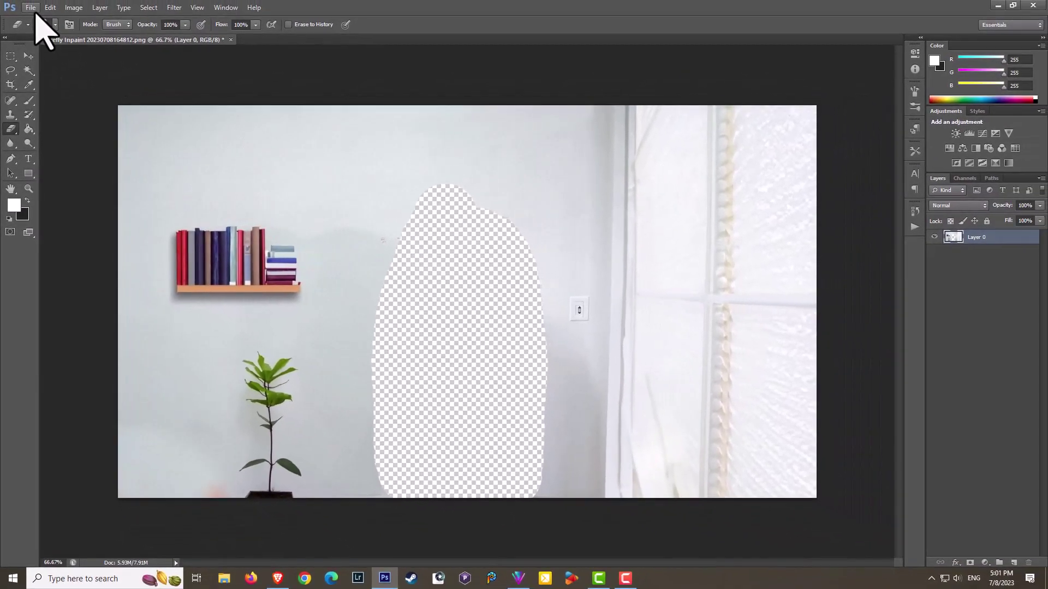
Step: Bring up Photoshop's Save for Web settings to export the cut-out room image as PNG-24
{"action": "left_click", "coordinate": [30, 8]}
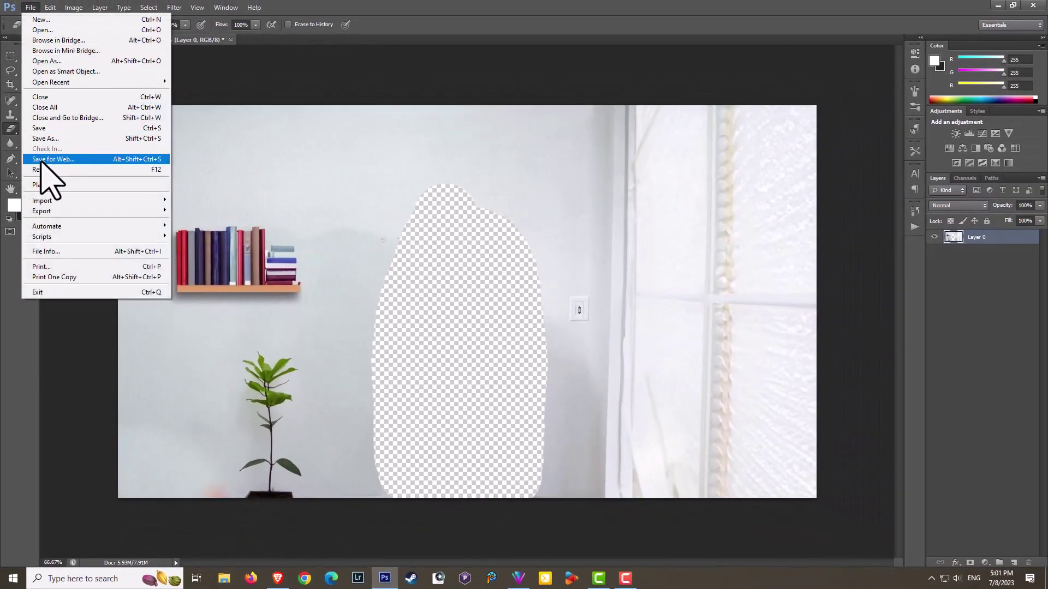
{"action": "left_click", "coordinate": [49, 159]}
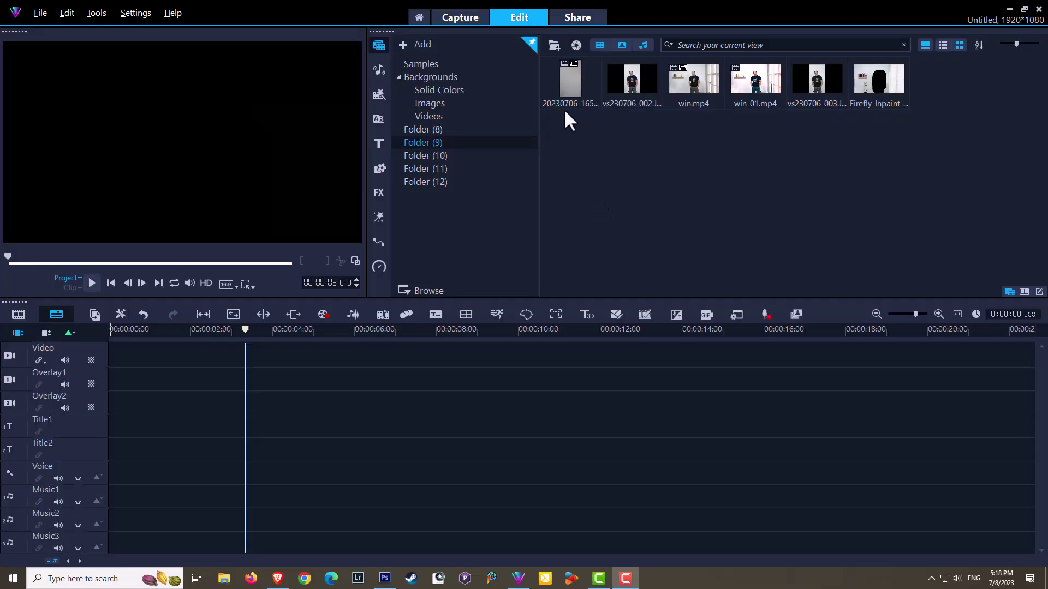
Step: Place the man's clip on the Video track and the Firefly room PNG on Overlay1, spanning from 0:00 to the clip's end
{"action": "left_click_drag", "start_coordinate": [570, 81], "coordinate": [257, 357]}
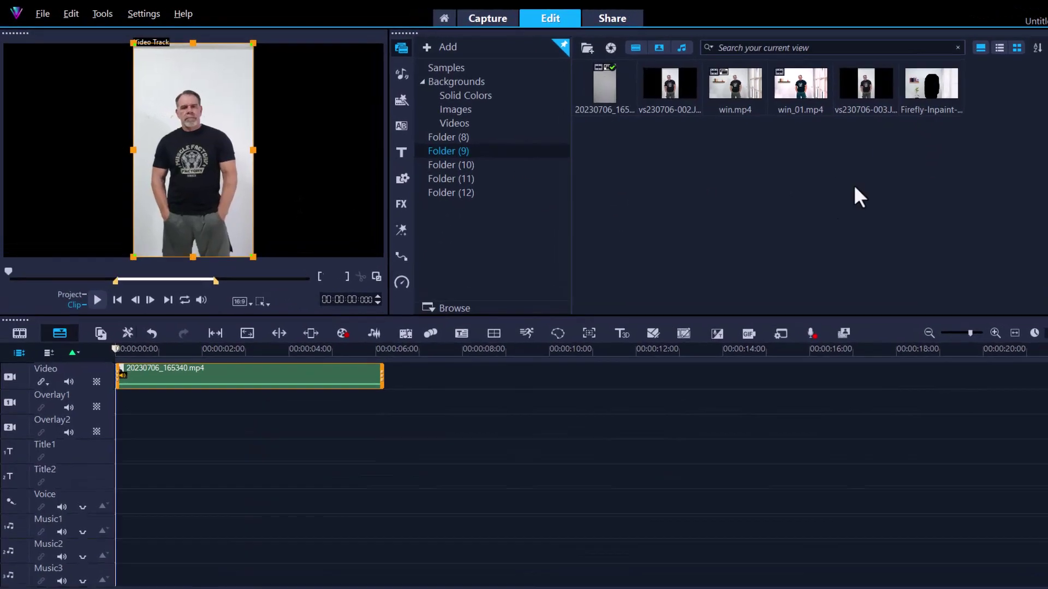
{"action": "left_click_drag", "start_coordinate": [930, 83], "coordinate": [246, 401]}
{"action": "left_click_drag", "start_coordinate": [300, 489], "coordinate": [199, 491]}
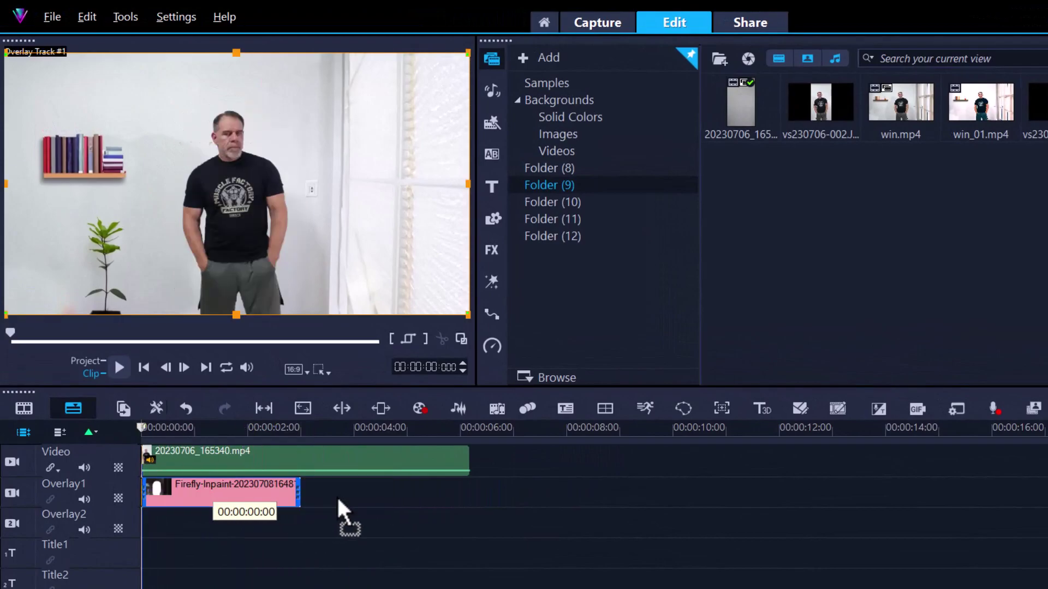
{"action": "left_click_drag", "start_coordinate": [436, 485], "coordinate": [469, 486]}
Step: Scrub around the 2-second mark to check the composite
{"action": "left_click", "coordinate": [249, 428]}
{"action": "left_click_drag", "start_coordinate": [248, 431], "coordinate": [275, 432]}
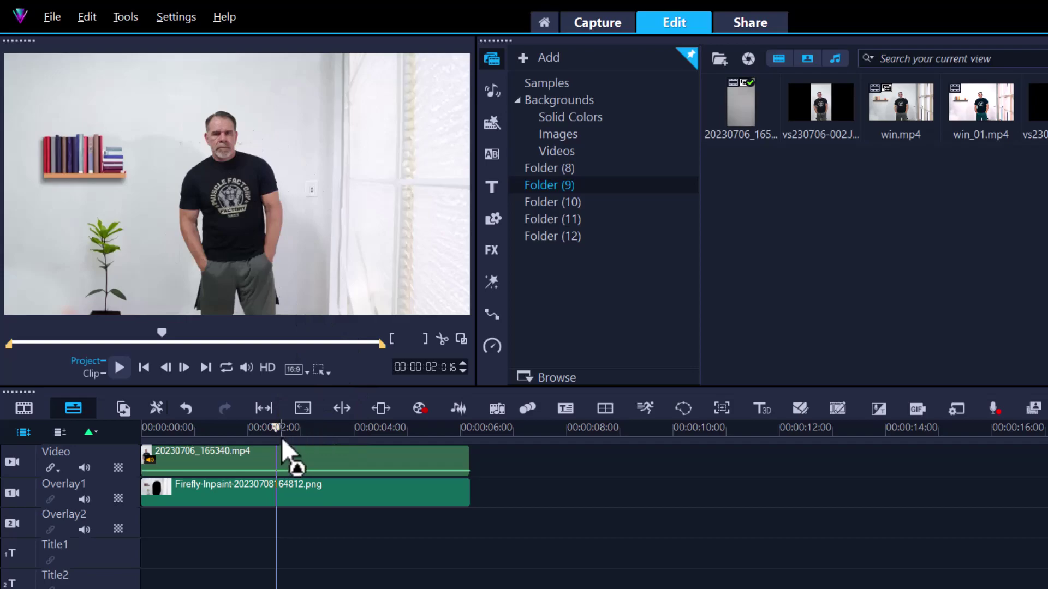
{"action": "left_click_drag", "start_coordinate": [276, 432], "coordinate": [315, 428]}
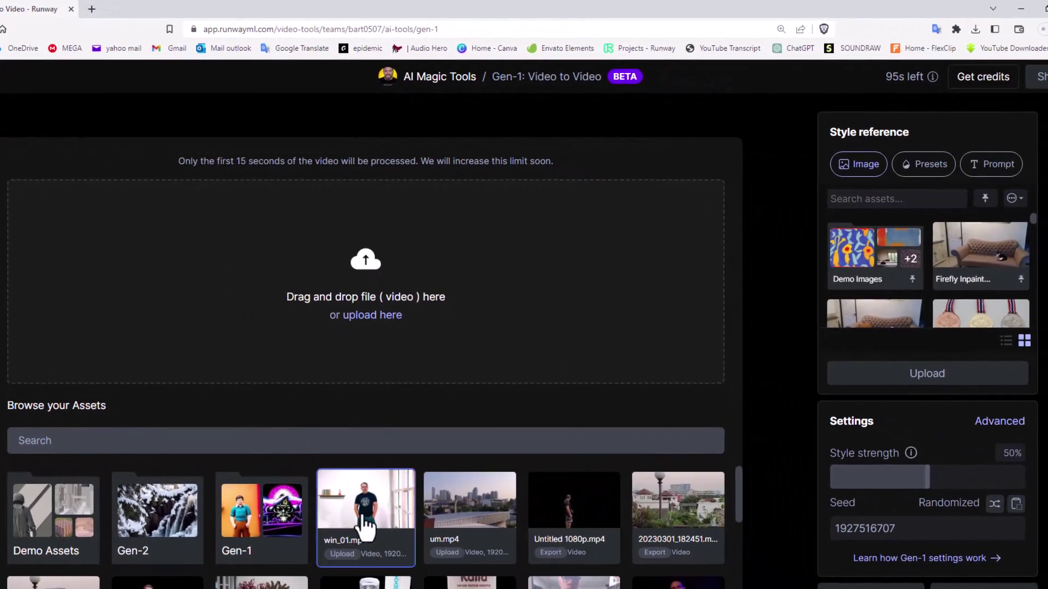
Step: Drag the win_01.mp4 asset into Gen-1's upload area as the input video
{"action": "left_click_drag", "start_coordinate": [364, 525], "coordinate": [372, 321]}
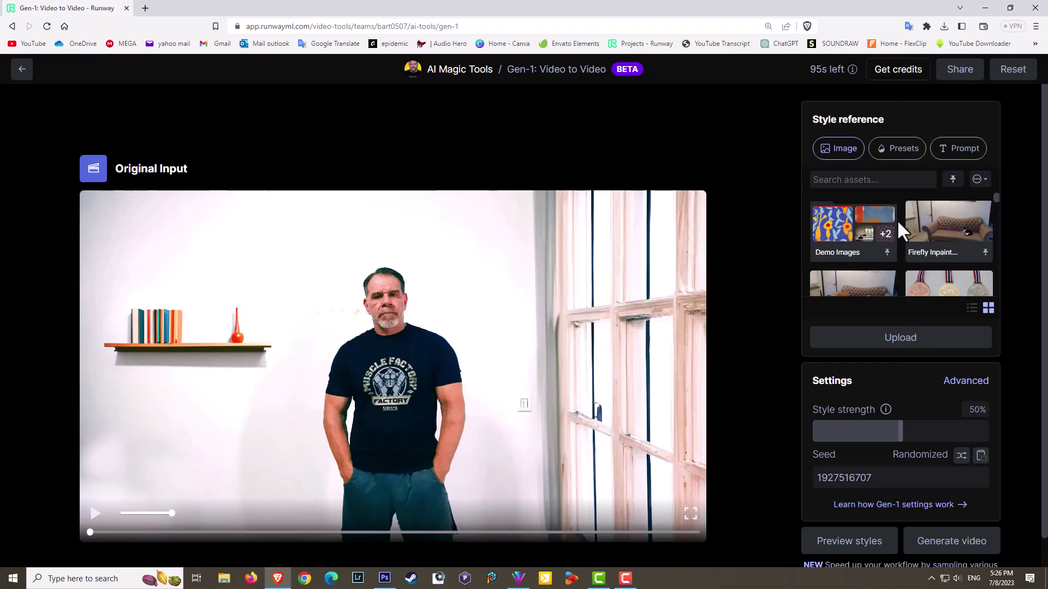
Step: Choose the Claymation preset from the Style reference presets
{"action": "left_click", "coordinate": [897, 156]}
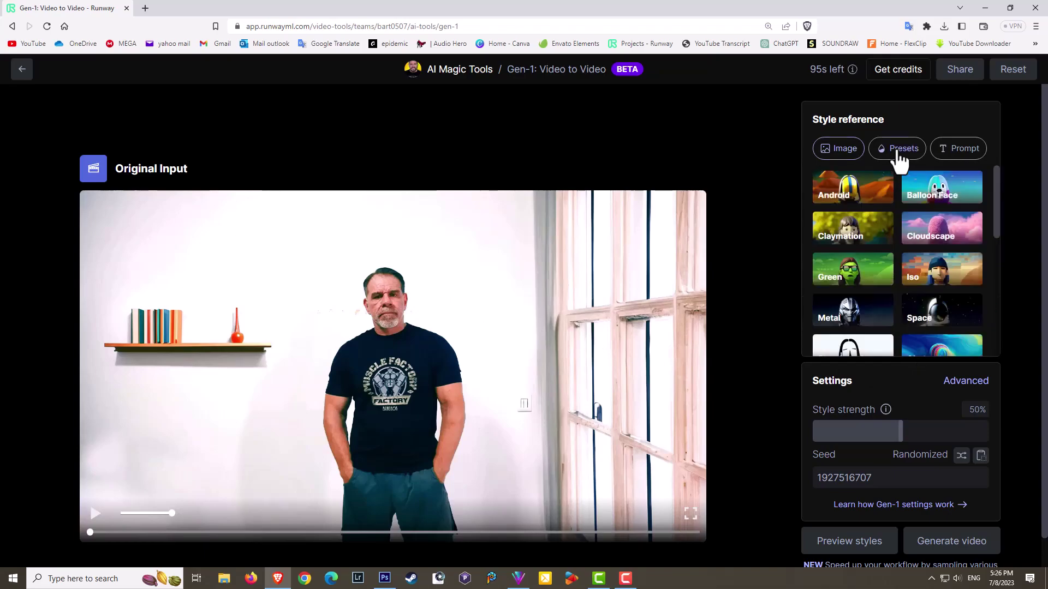
{"action": "scroll", "coordinate": [928, 248], "scroll_direction": "down", "scroll_amount": 5}
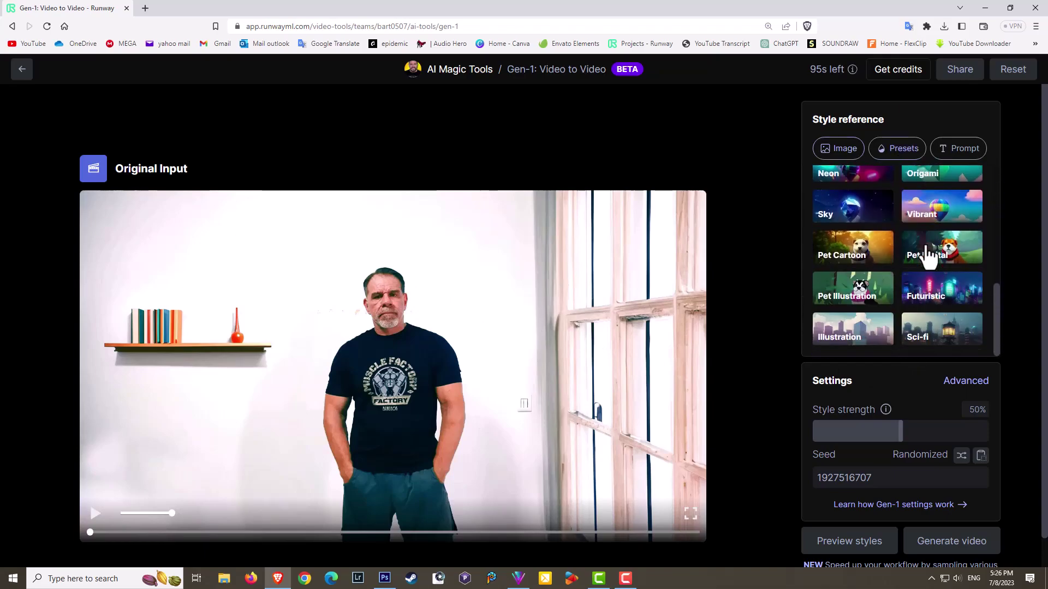
{"action": "scroll", "coordinate": [925, 245], "scroll_direction": "up", "scroll_amount": 5}
{"action": "left_click", "coordinate": [925, 243]}
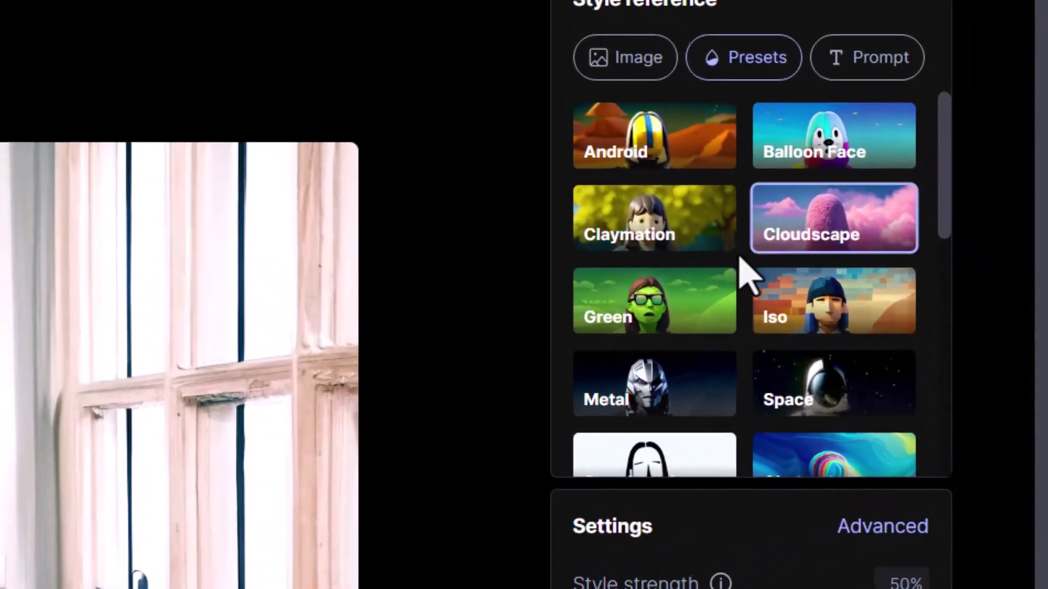
{"action": "left_click", "coordinate": [633, 234]}
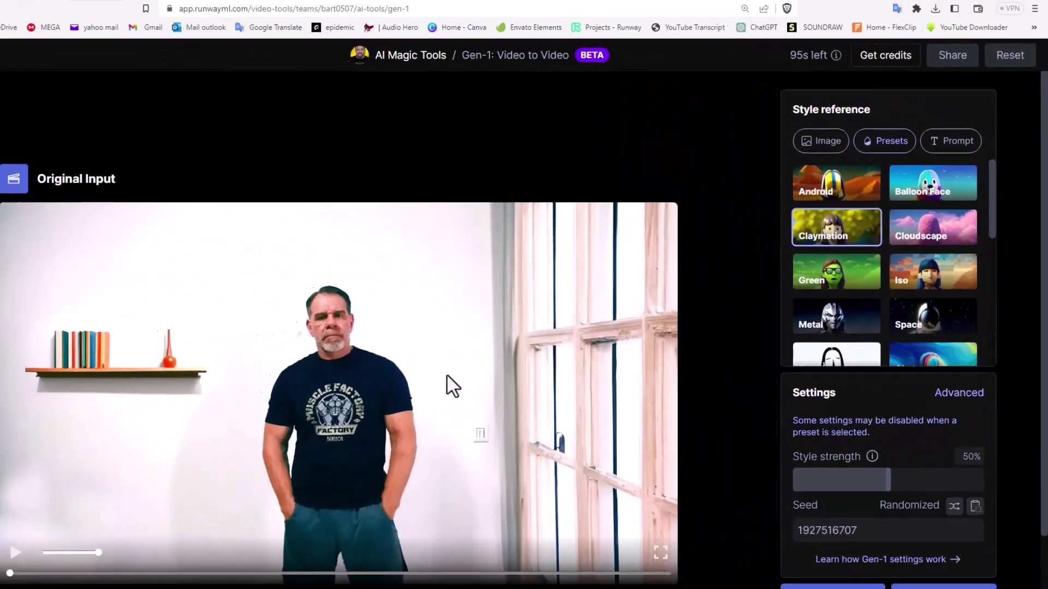
{"action": "scroll", "coordinate": [748, 285], "scroll_direction": "down", "scroll_amount": 1}
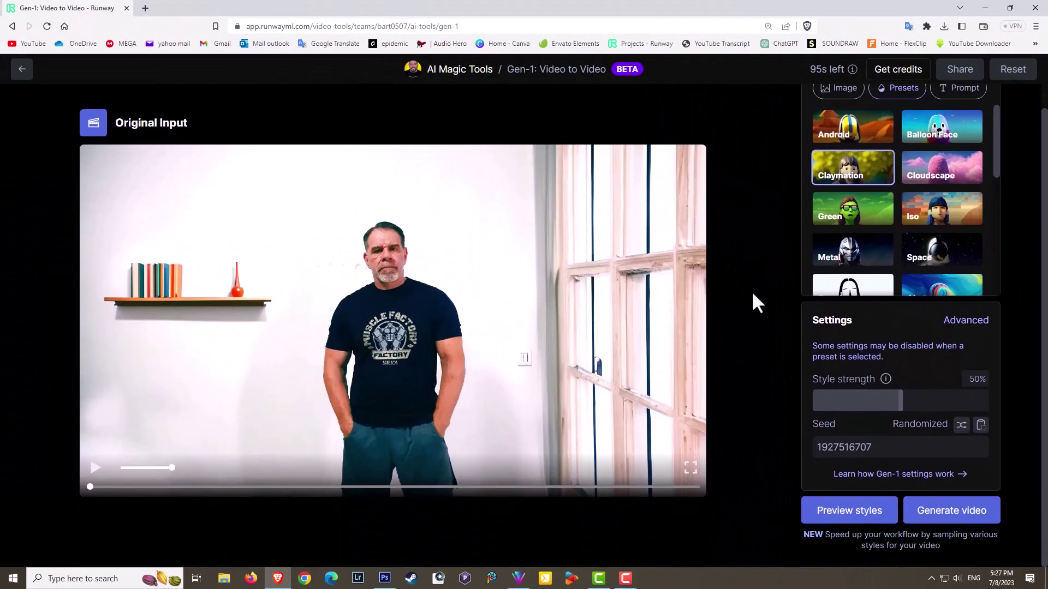
Step: Generate four Claymation style previews and pause the input video playback
{"action": "left_click", "coordinate": [826, 512]}
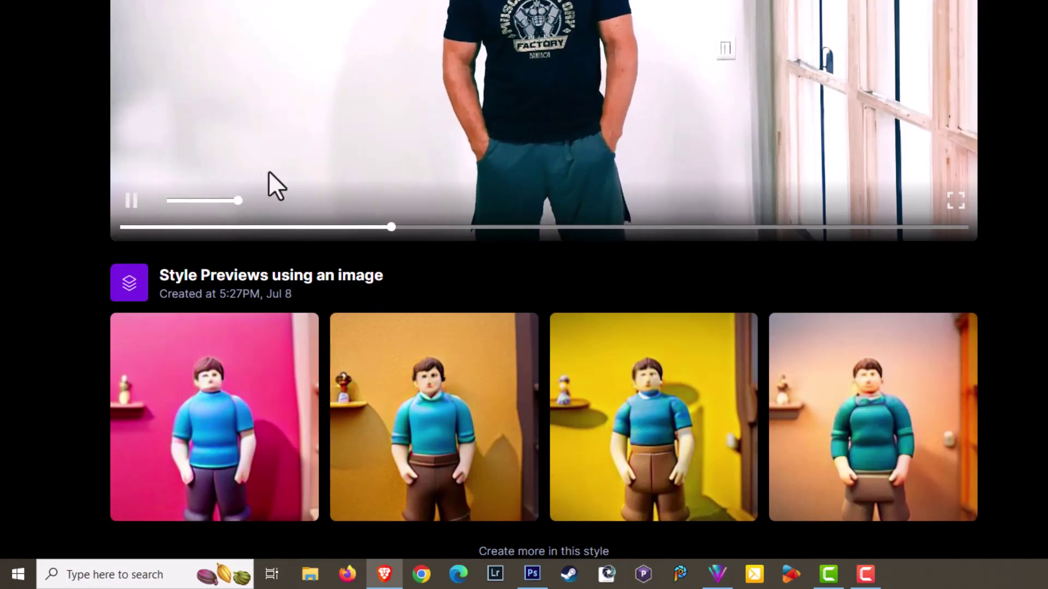
{"action": "left_click", "coordinate": [133, 203]}
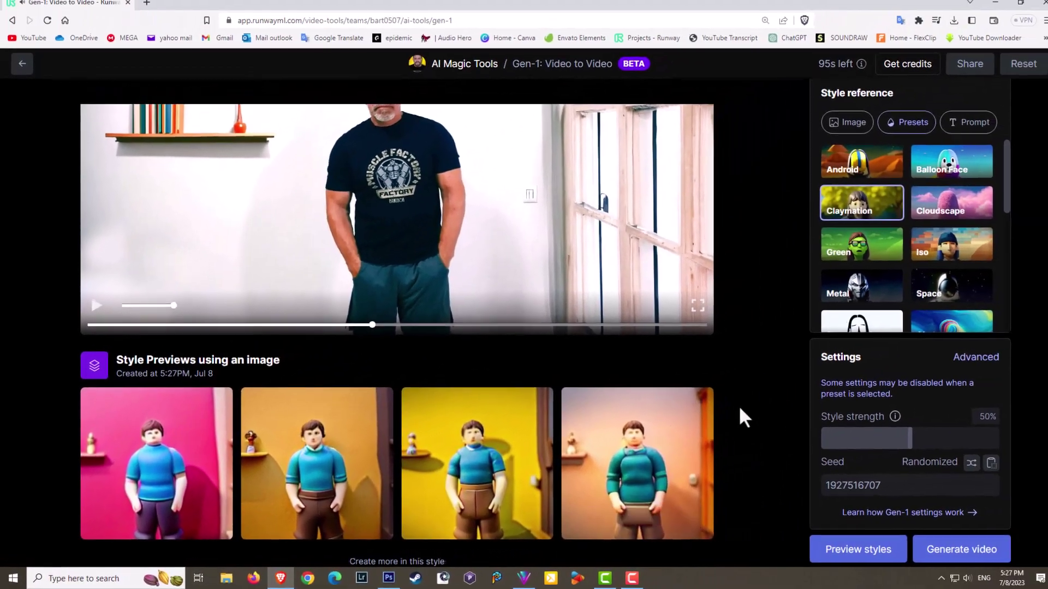
{"action": "scroll", "coordinate": [772, 414], "scroll_direction": "down", "scroll_amount": 1}
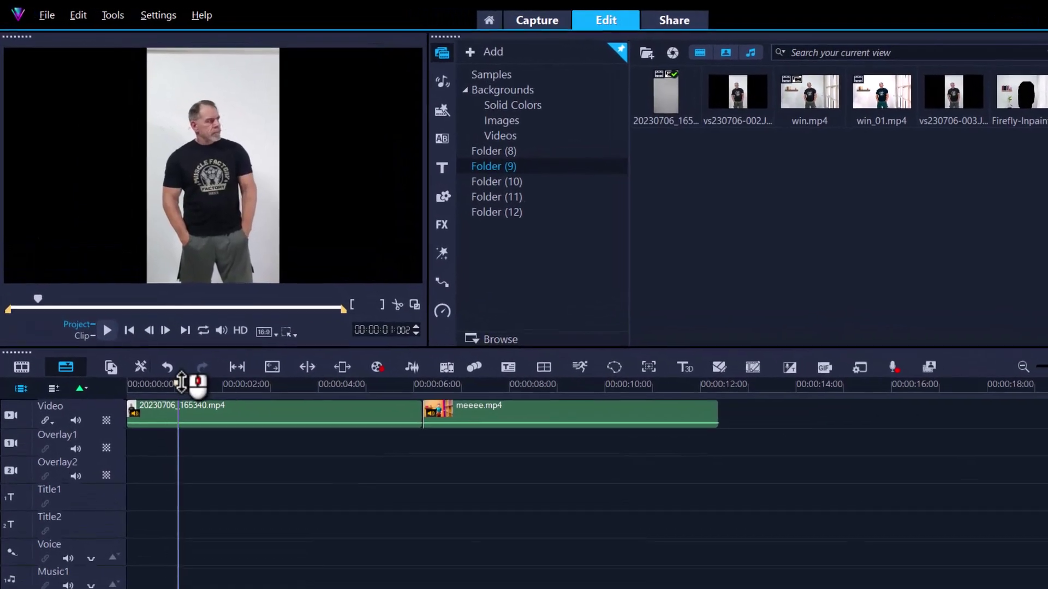
Step: Play the timeline to 00:00:12:00 and trim meeee.mp4's end back to the playhead
{"action": "left_click_drag", "start_coordinate": [155, 329], "coordinate": [240, 331]}
{"action": "left_click_drag", "start_coordinate": [299, 413], "coordinate": [470, 413]}
{"action": "key", "text": "space"}
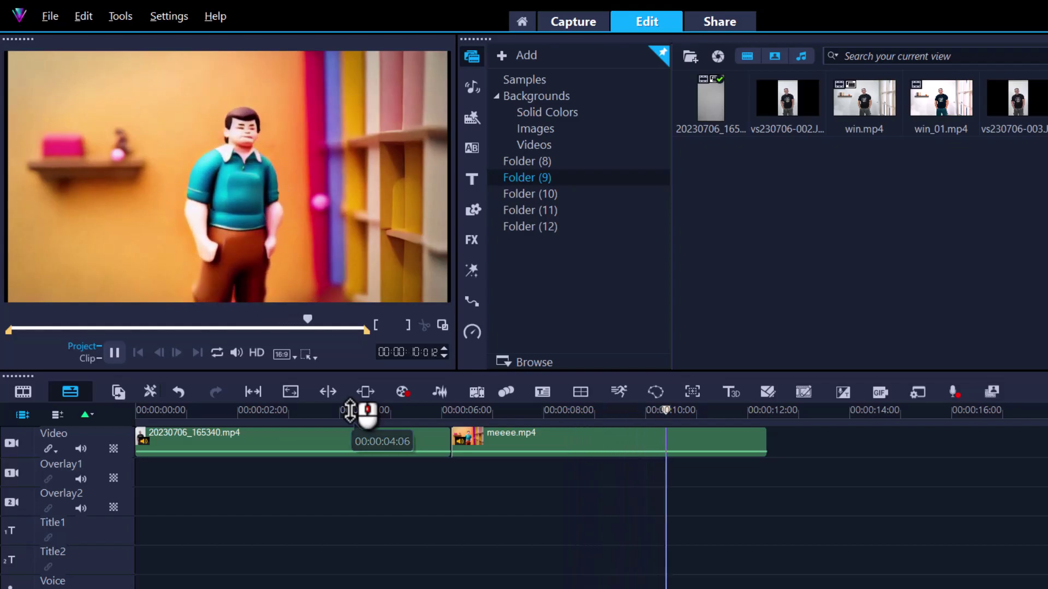
{"action": "key", "text": "space"}
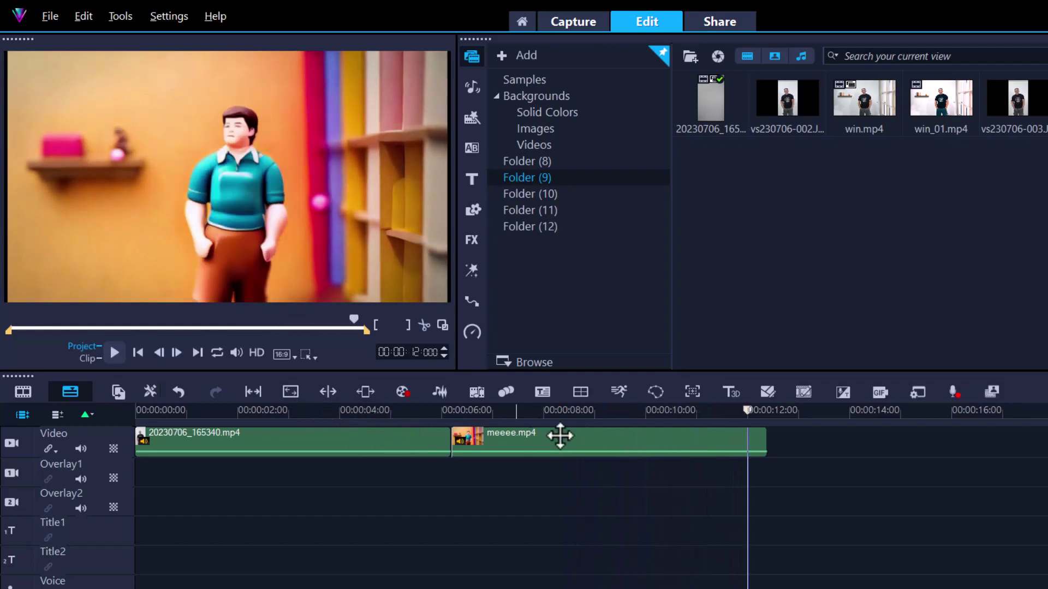
{"action": "left_click_drag", "start_coordinate": [764, 432], "coordinate": [746, 418]}
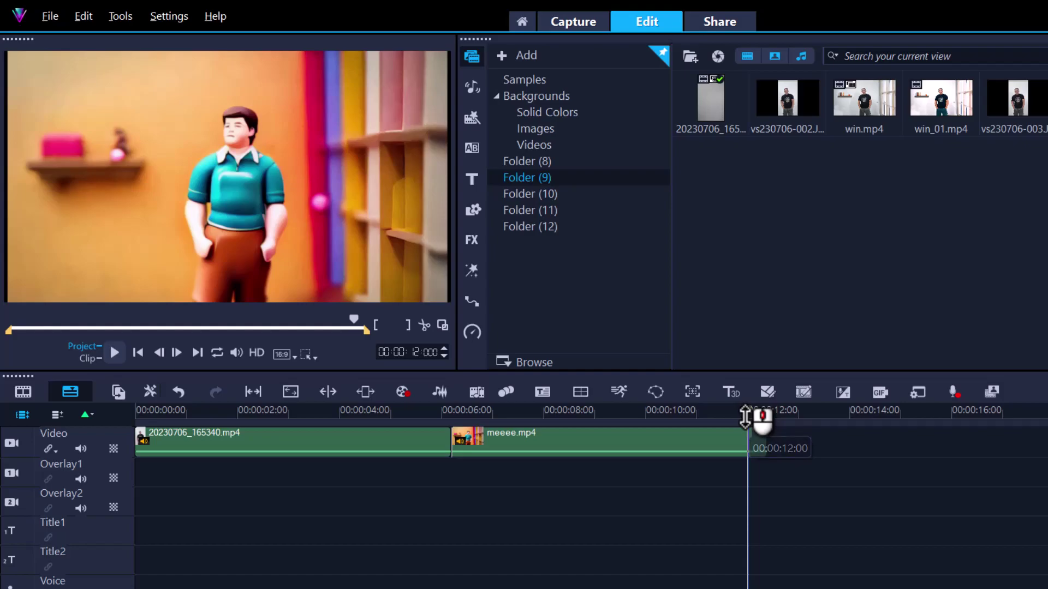
Step: Scrub back through the man's clip into the claymation clip to review the cut
{"action": "left_click", "coordinate": [676, 413]}
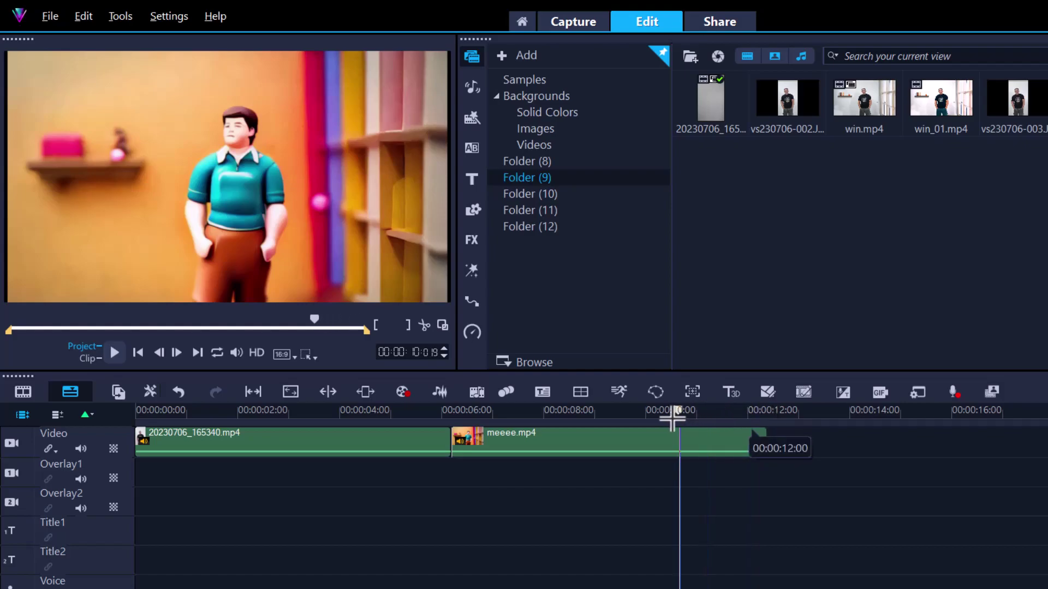
{"action": "left_click_drag", "start_coordinate": [672, 418], "coordinate": [410, 427]}
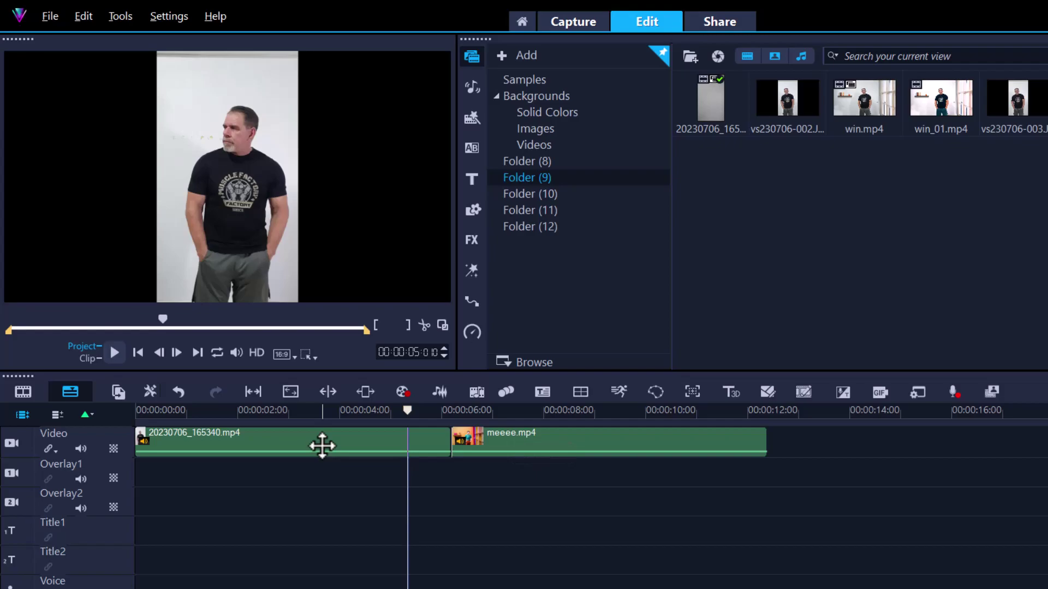
{"action": "left_click_drag", "start_coordinate": [409, 412], "coordinate": [503, 413]}
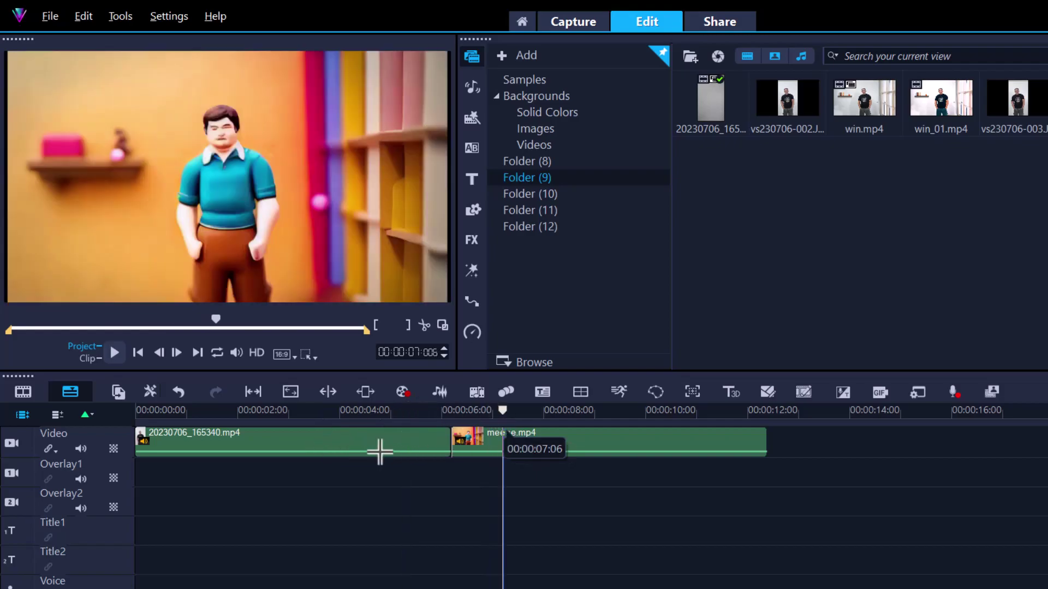